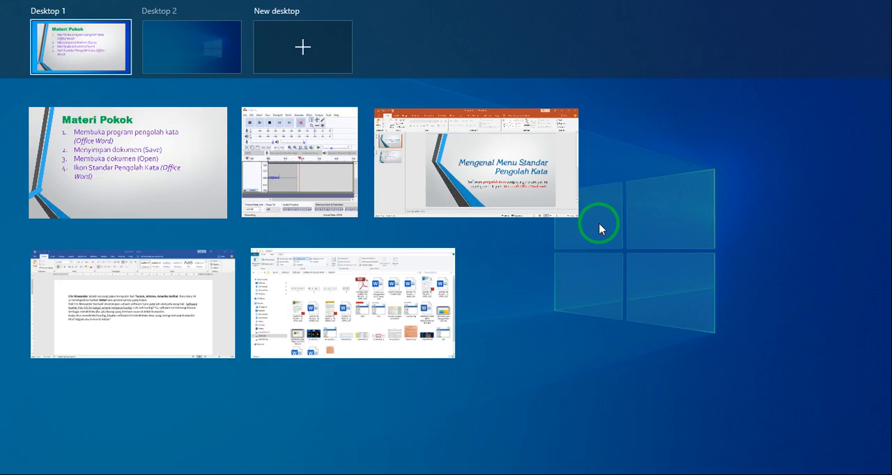
# - Switch from the slide show on Desktop 1 to the empty Desktop 2
pyautogui.click(609, 219)
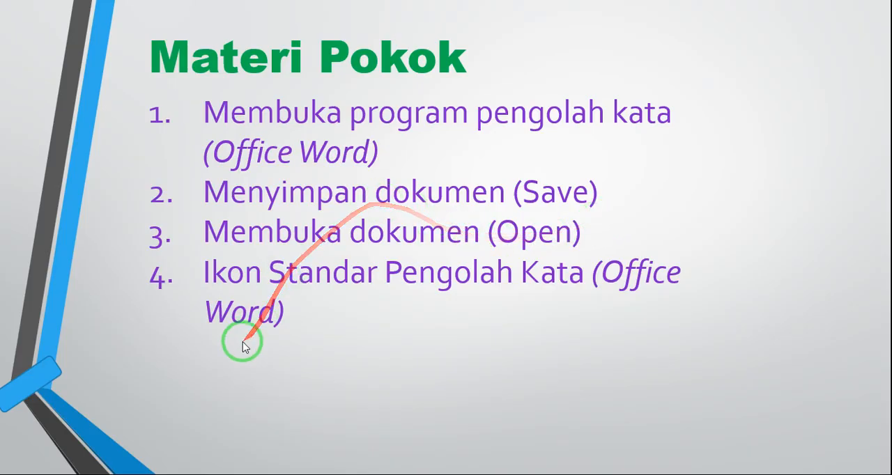
pyautogui.press('super+Tab')
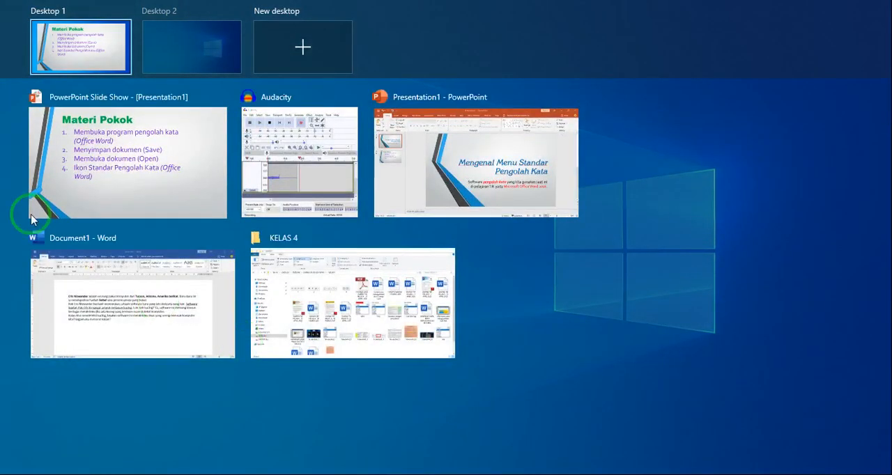
pyautogui.click(189, 51)
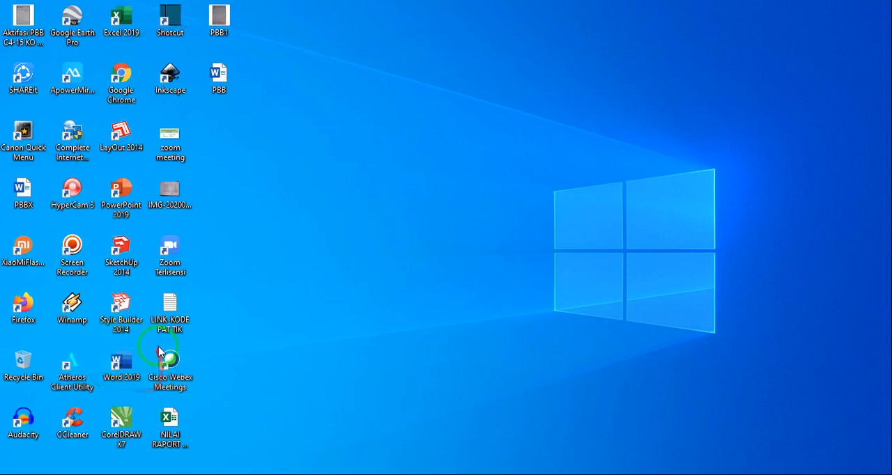
pyautogui.click(348, 320)
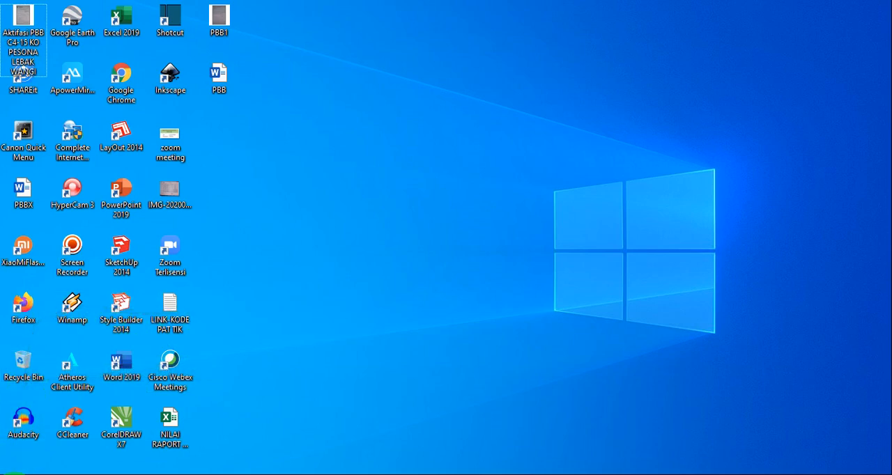
# - Locate Word in the full list of installed programs, then dismiss the list without launching anything
pyautogui.click(14, 474)
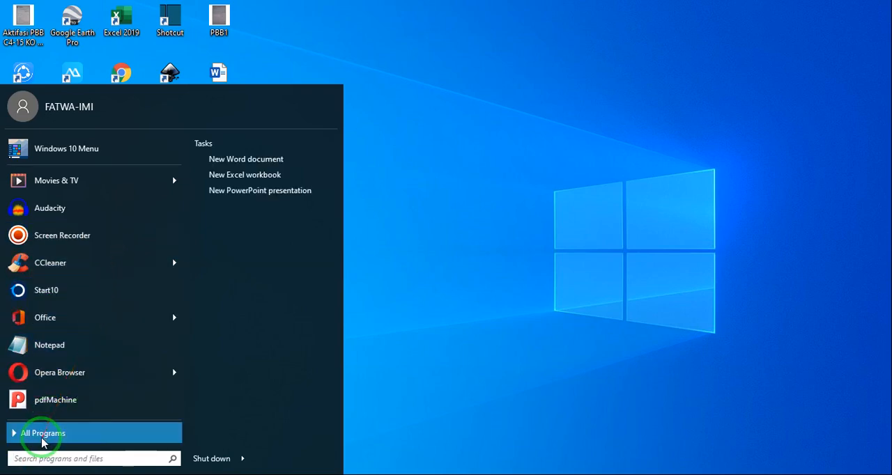
pyautogui.click(41, 438)
pyautogui.scroll(-1, 83, 277)
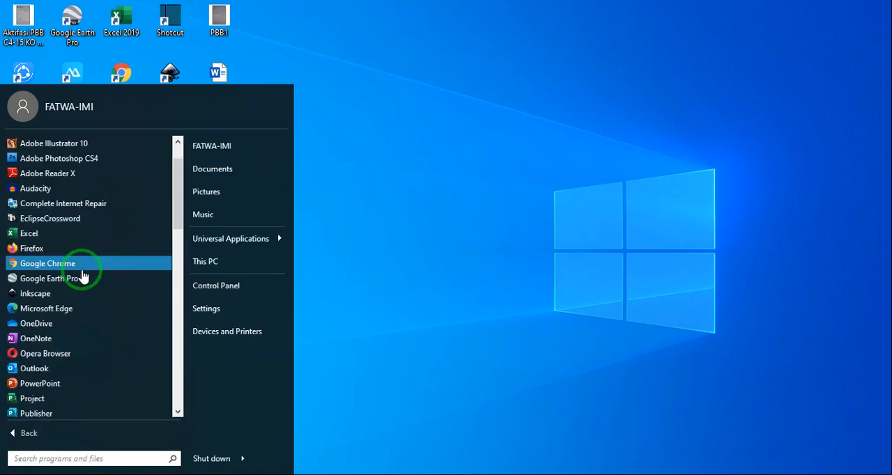
pyautogui.scroll(-1, 82, 277)
pyautogui.scroll(-3, 82, 276)
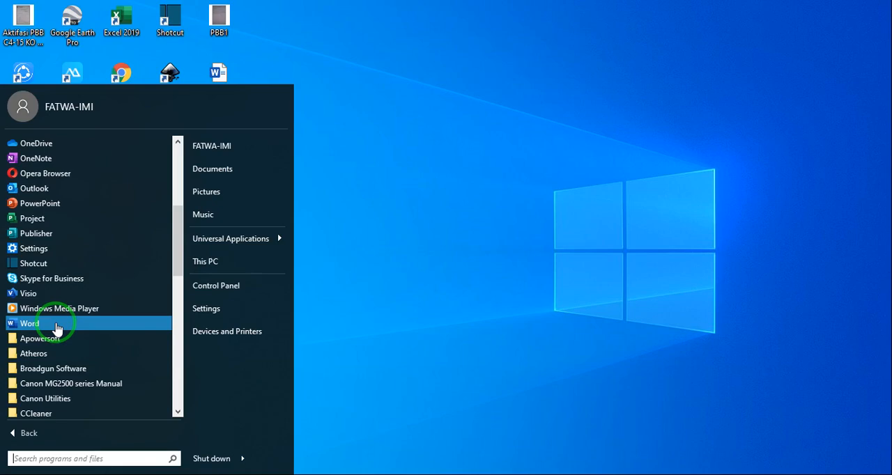
pyautogui.click(440, 275)
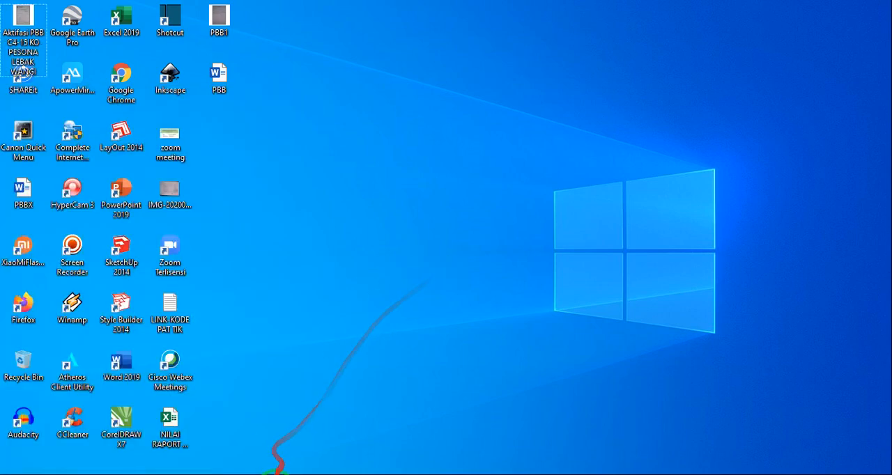
# - Launch Word 2019 from its desktop shortcut
pyautogui.click(124, 375)
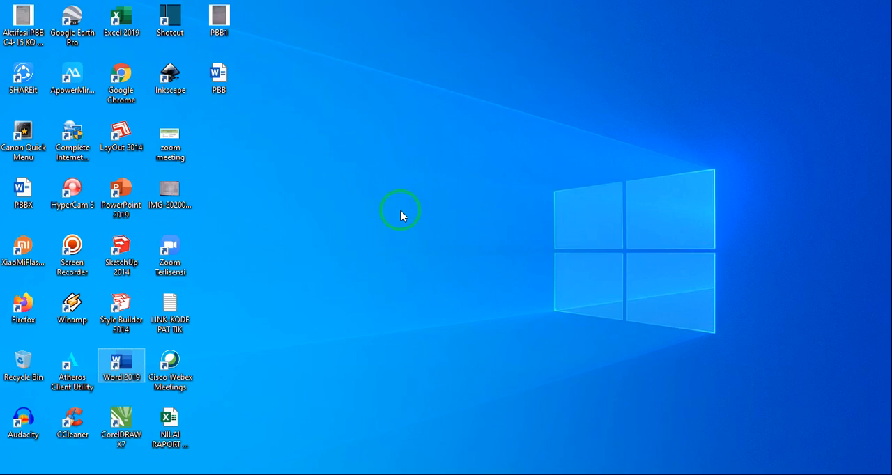
pyautogui.doubleClick(117, 369)
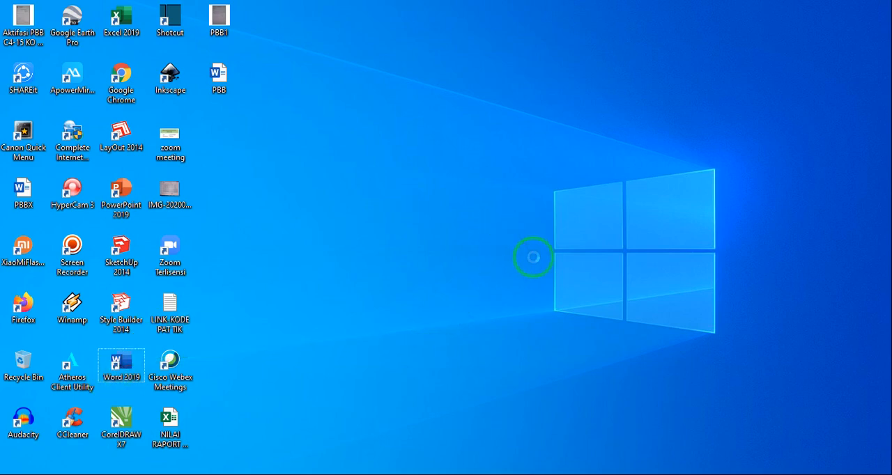
pyautogui.rightClick(422, 259)
pyautogui.click(568, 261)
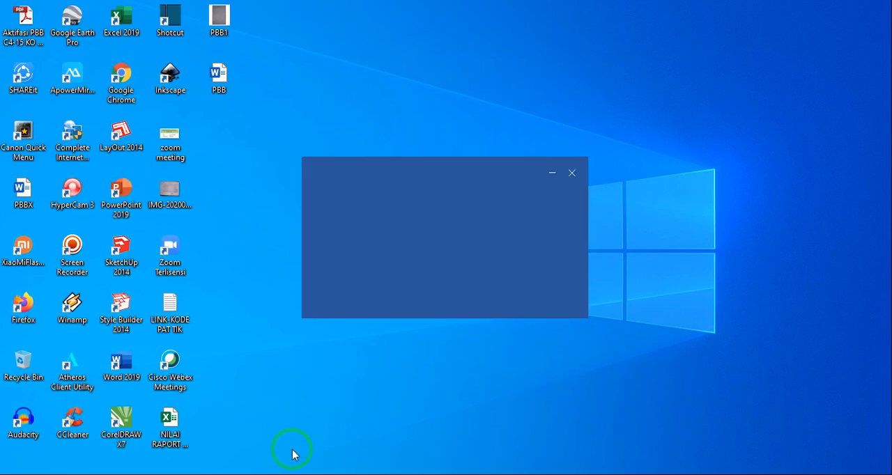
pyautogui.press('super+Tab')
pyautogui.press('super+Tab')
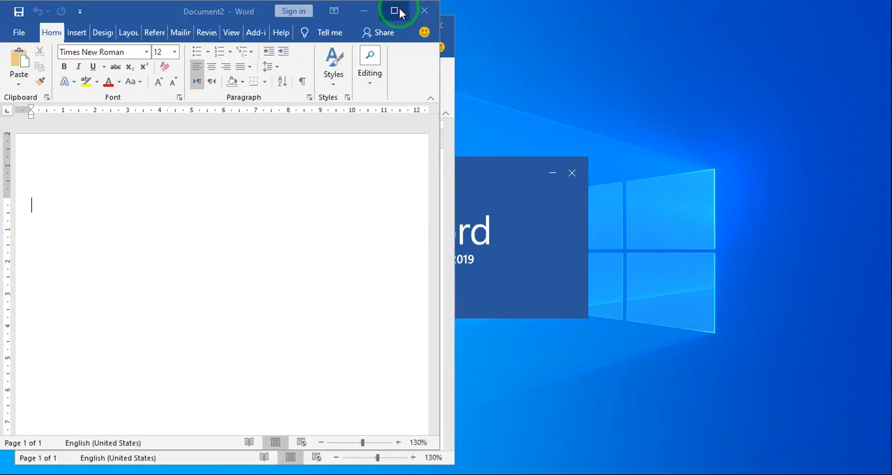
# - Close the extra blank Document2 window and maximize the Document1 window
pyautogui.click(422, 12)
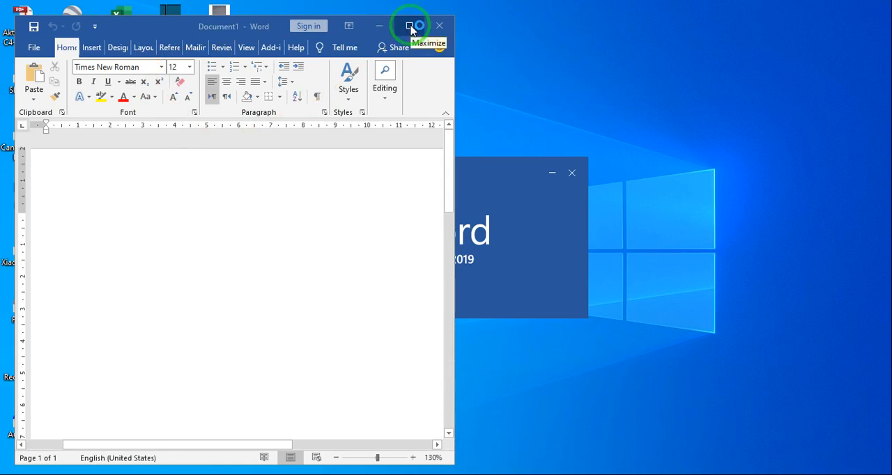
pyautogui.click(411, 26)
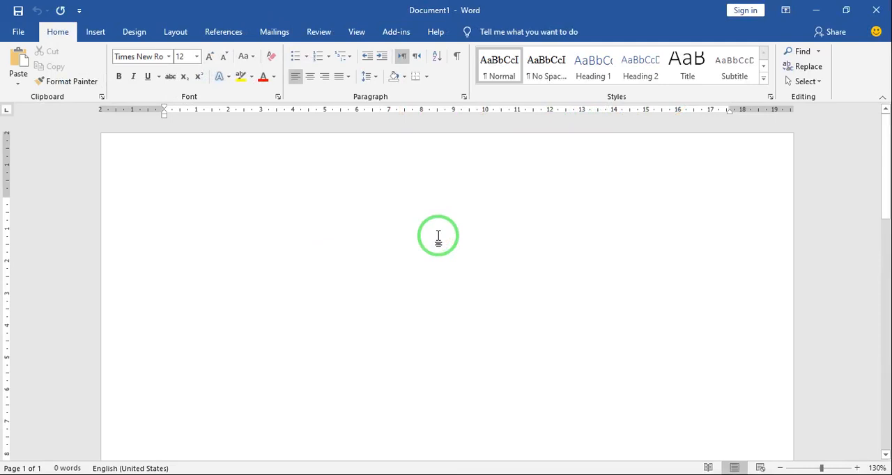
# - Try the page zoom by enlarging the view, reducing it to 120% and returning it to 130%
pyautogui.moveTo(886, 184); pyautogui.dragTo(890, 144)
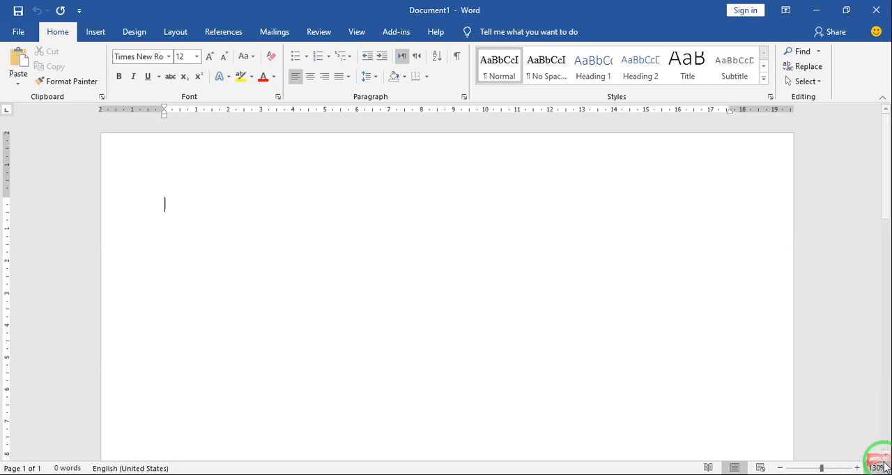
pyautogui.click(857, 468)
pyautogui.click(780, 468)
pyautogui.click(780, 467)
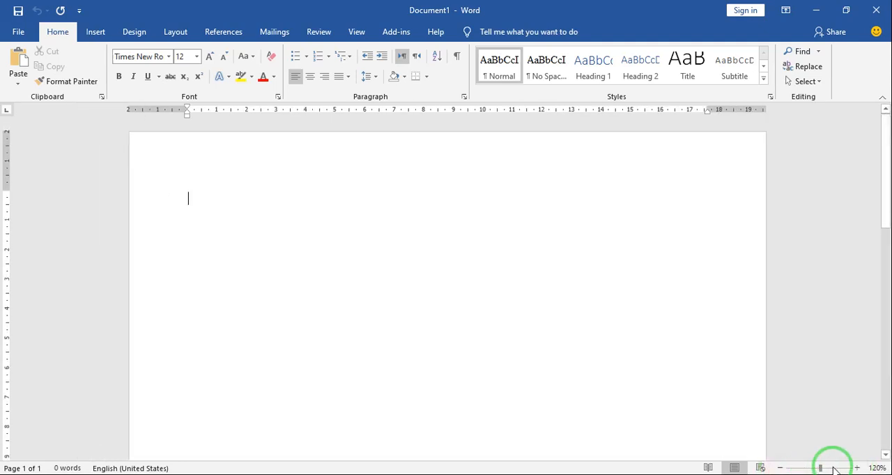
pyautogui.click(857, 468)
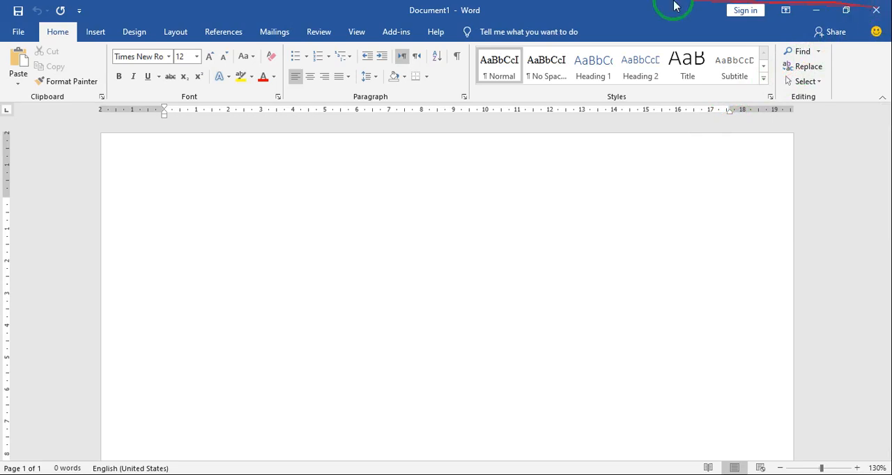
# - Close the blank Document1 and exit Word
pyautogui.click(19, 33)
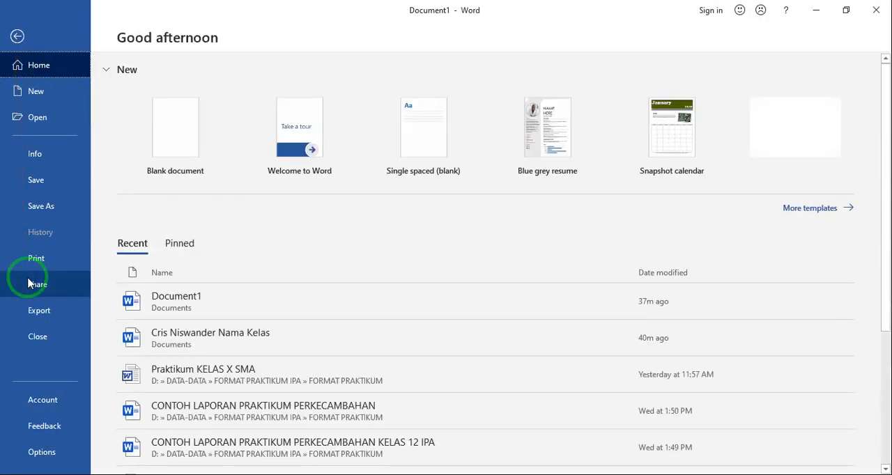
pyautogui.click(36, 342)
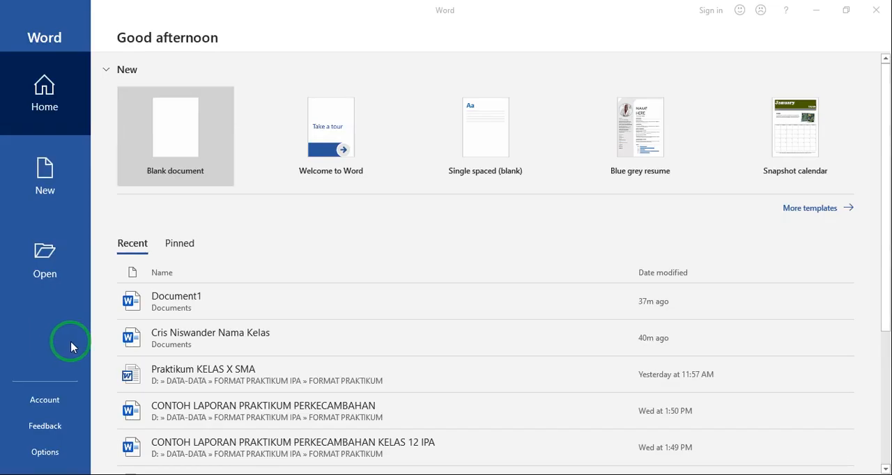
pyautogui.click(880, 11)
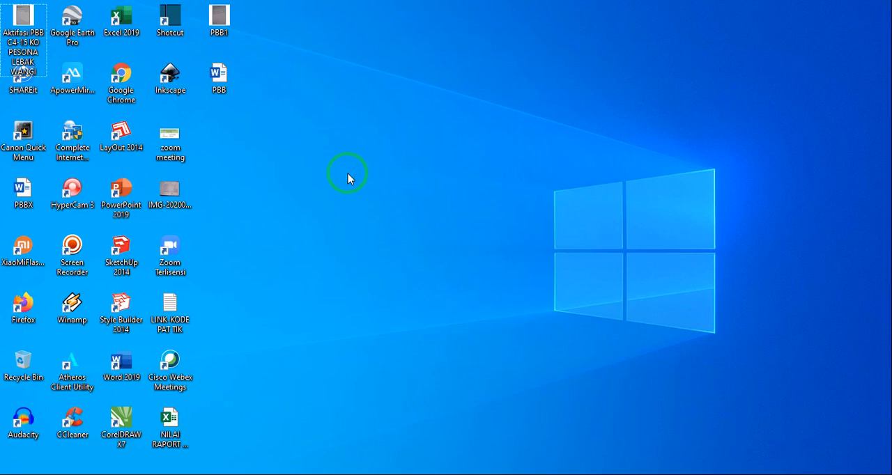
# - Switch back to Desktop 1 with the Materi Pokok slide show
pyautogui.press('super+Tab')
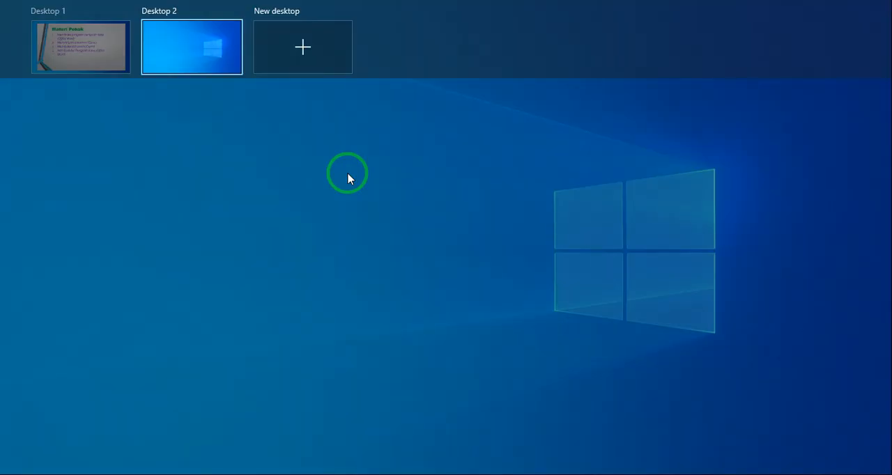
pyautogui.click(348, 173)
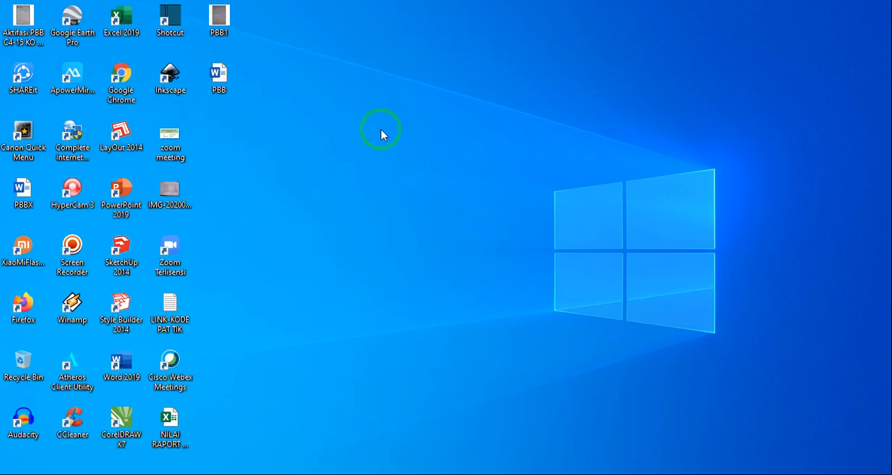
pyautogui.press('super+Tab')
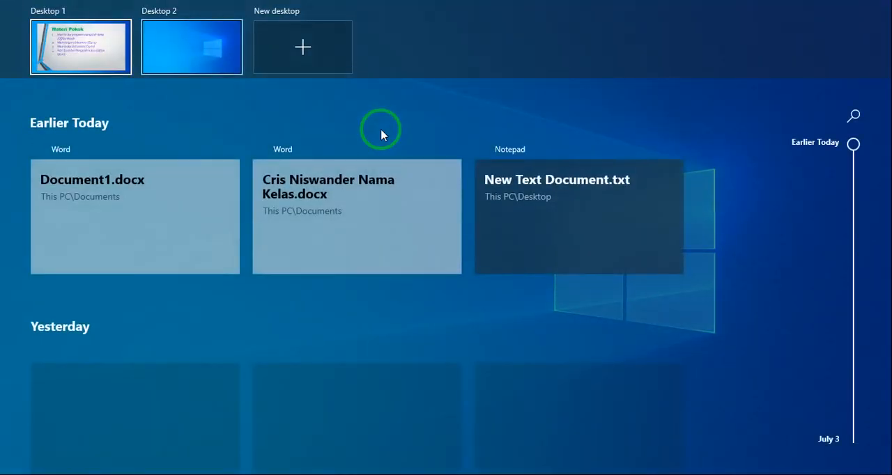
pyautogui.click(60, 30)
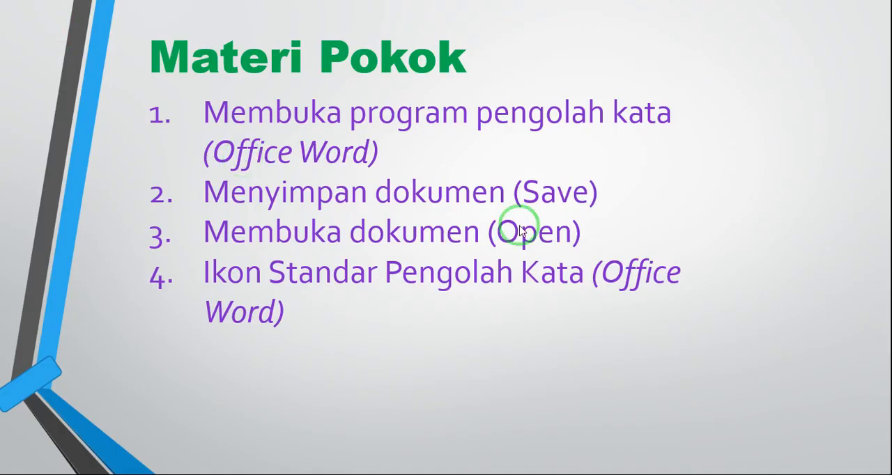
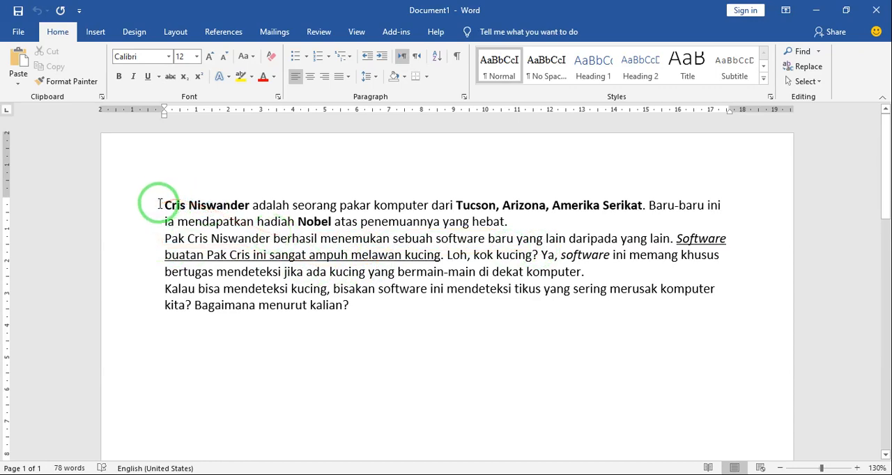
# - Examine the bold name, the underlined sentence and the italic word "software" in the sample paragraphs
pyautogui.moveTo(160, 204); pyautogui.dragTo(235, 205)
pyautogui.click(234, 205)
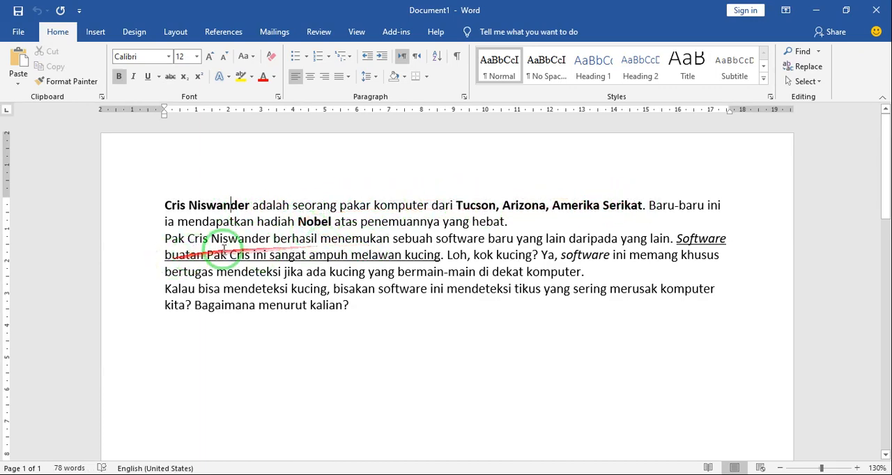
pyautogui.moveTo(675, 239)
pyautogui.mouseDown()
pyautogui.moveTo(578, 230)
pyautogui.moveTo(443, 252)
pyautogui.mouseUp()
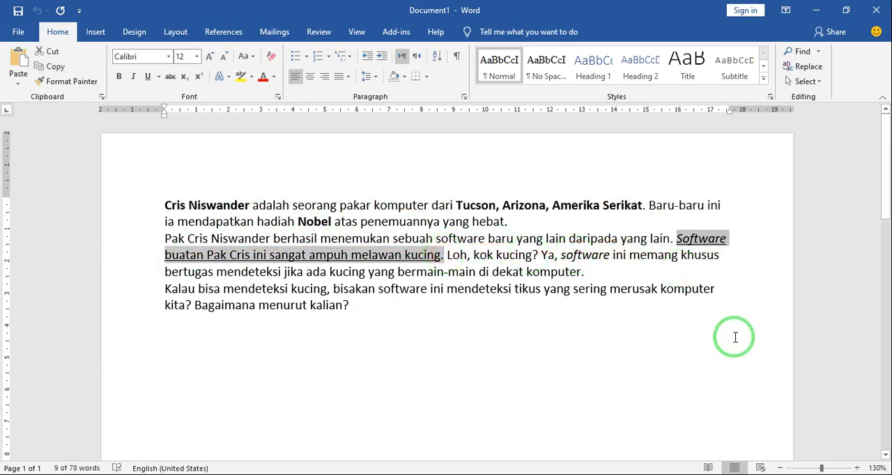
pyautogui.click(690, 241)
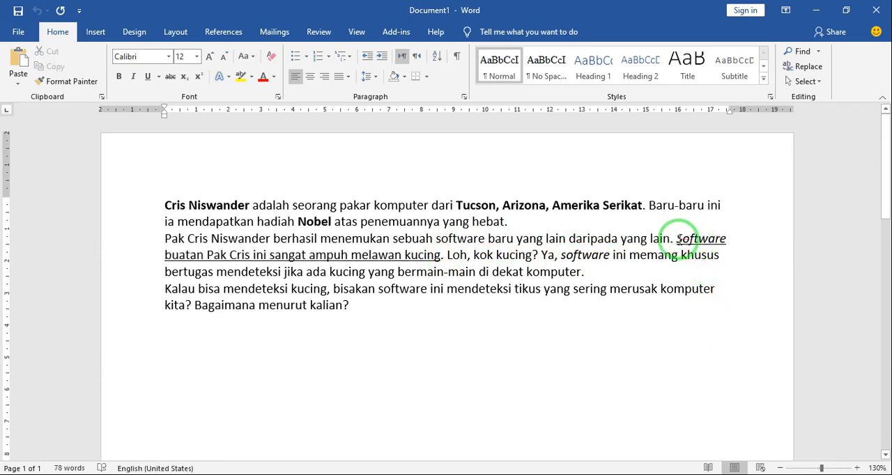
pyautogui.doubleClick(696, 239)
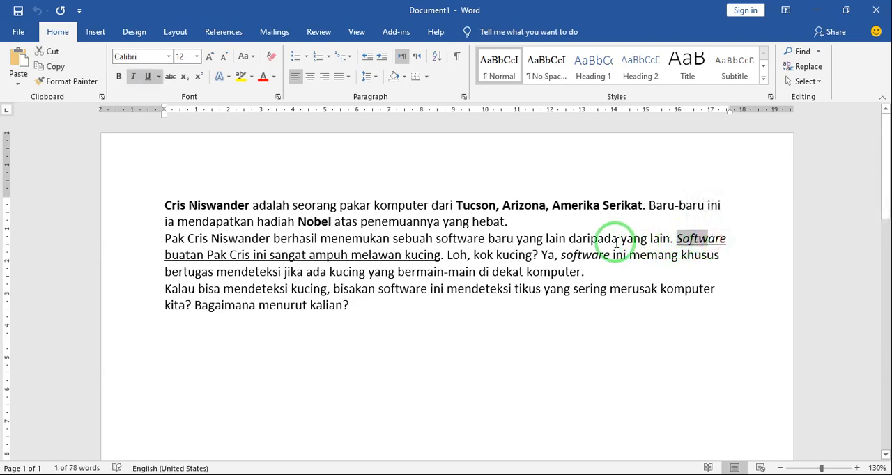
pyautogui.click(564, 247)
pyautogui.moveTo(562, 256); pyautogui.dragTo(607, 258)
pyautogui.click(604, 265)
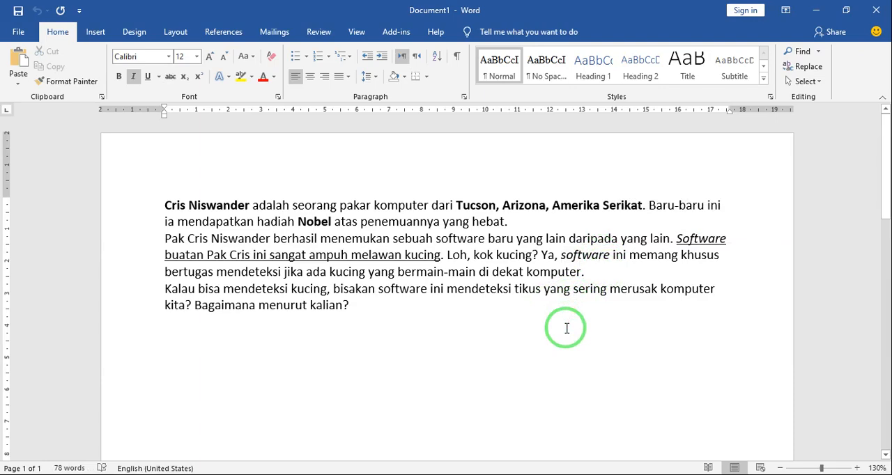
# - Add the expert's full name followed by "adalah" in plain text, one blank line below the last paragraph
pyautogui.click(357, 306)
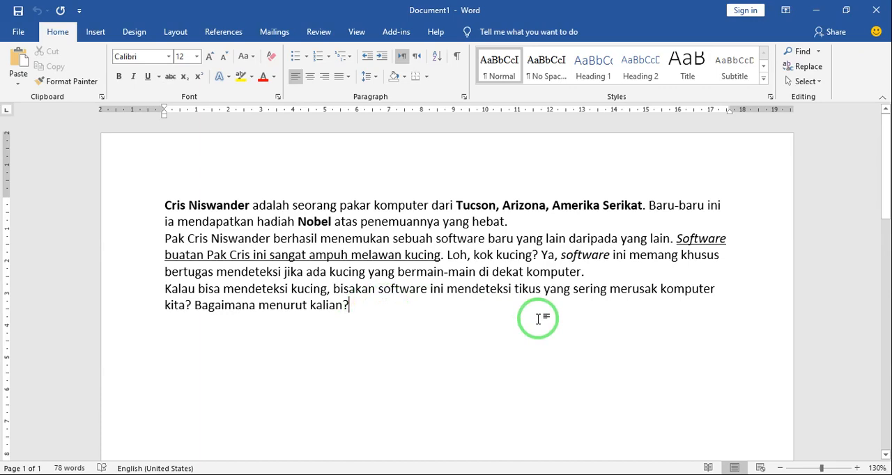
pyautogui.press('Return')
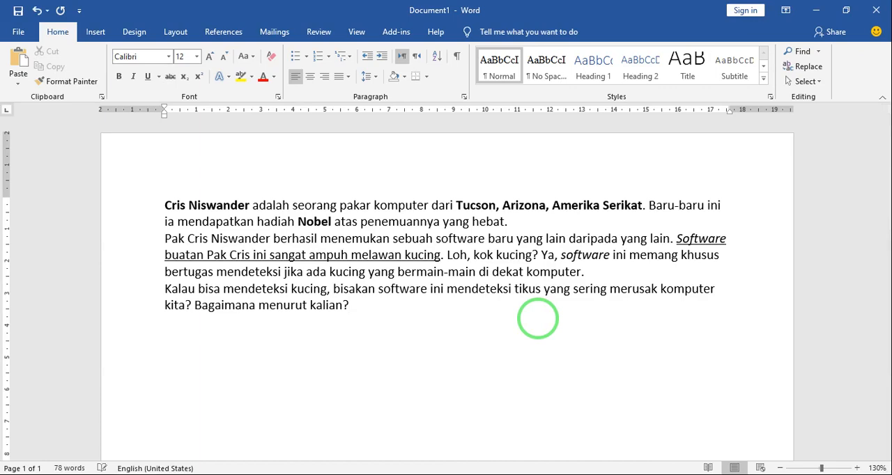
pyautogui.write('CrisNisw')
pyautogui.press('BackSpace')
pyautogui.press('BackSpace')
pyautogui.press('BackSpace')
pyautogui.write('Niswander')
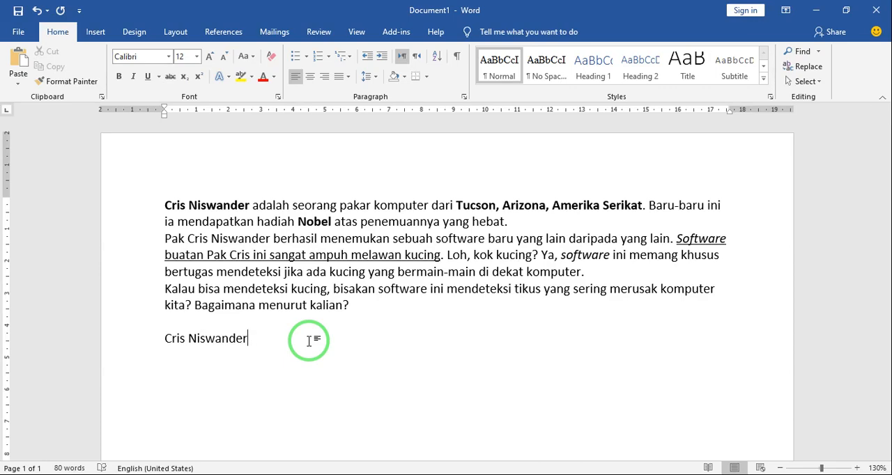
pyautogui.write('adalah')
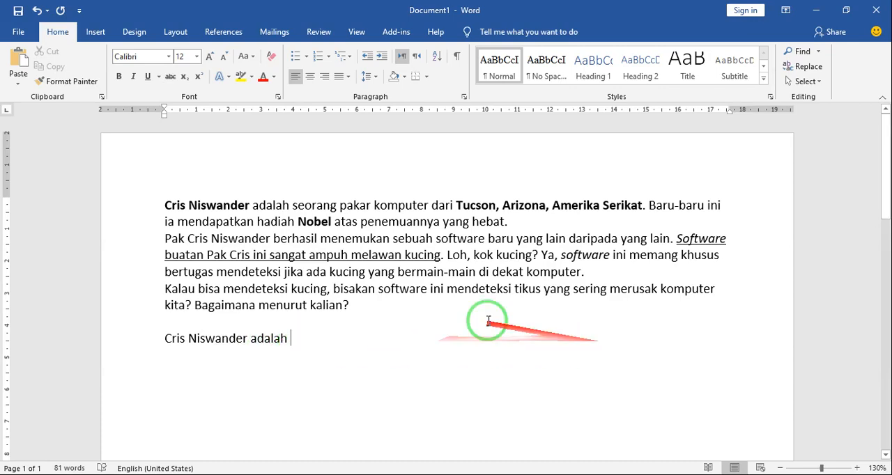
# - Make the full name in the new practice line bold, and remove the bold again
pyautogui.click(162, 338)
pyautogui.moveTo(161, 338); pyautogui.dragTo(227, 339)
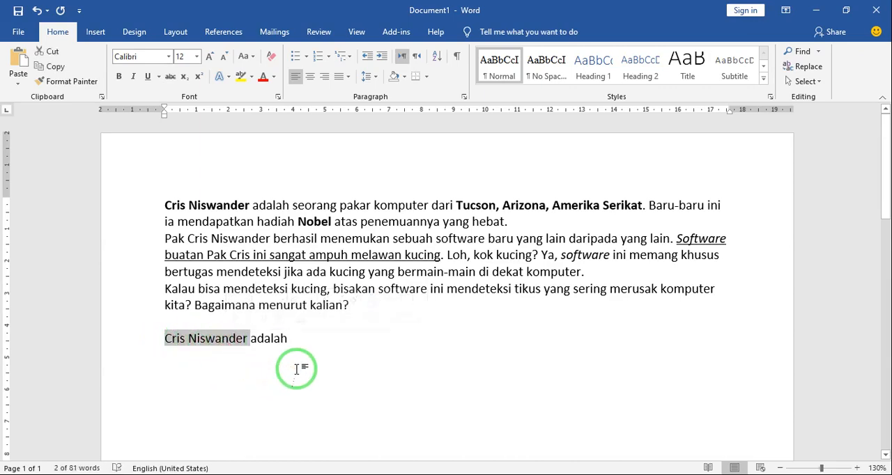
pyautogui.click(119, 76)
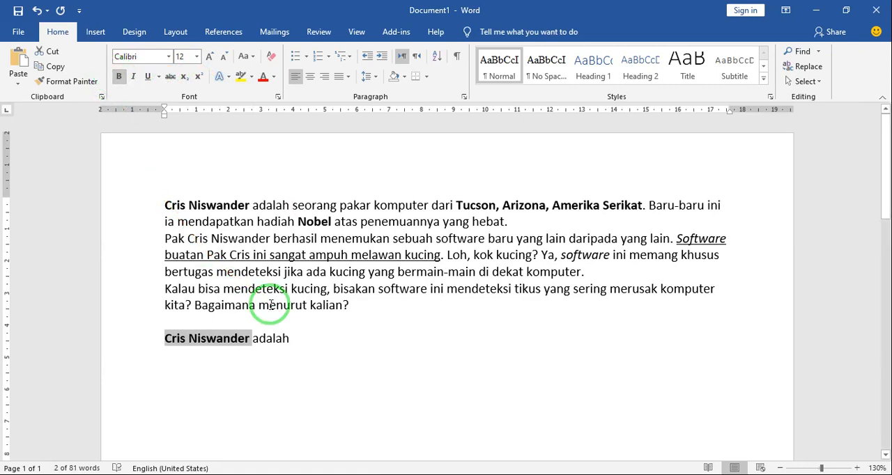
pyautogui.click(119, 78)
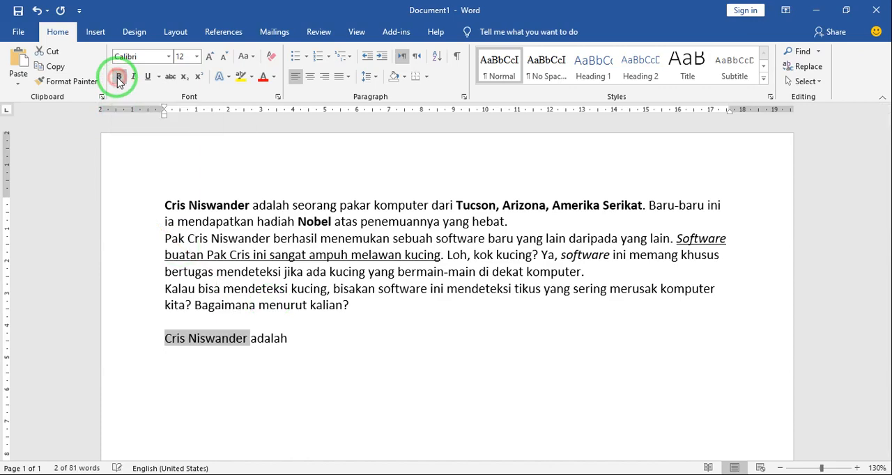
pyautogui.click(374, 339)
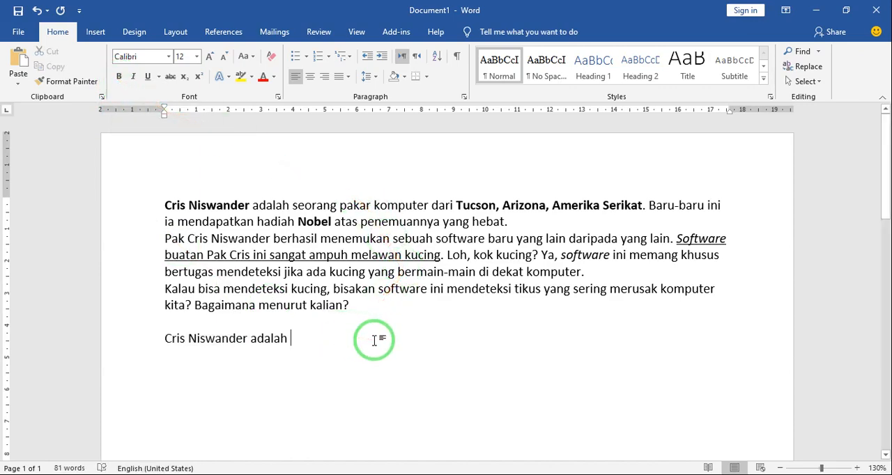
# - On a new line, write the expert's full name in bold followed by "adalah" in regular weight
pyautogui.press('Return')
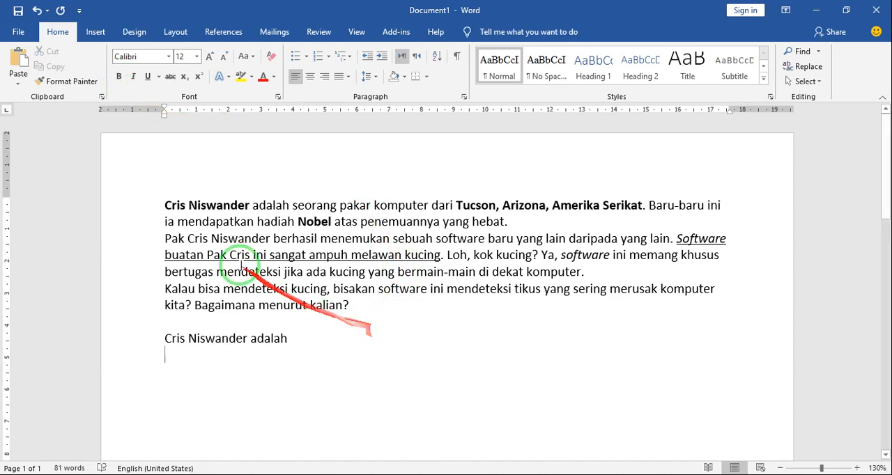
pyautogui.click(120, 77)
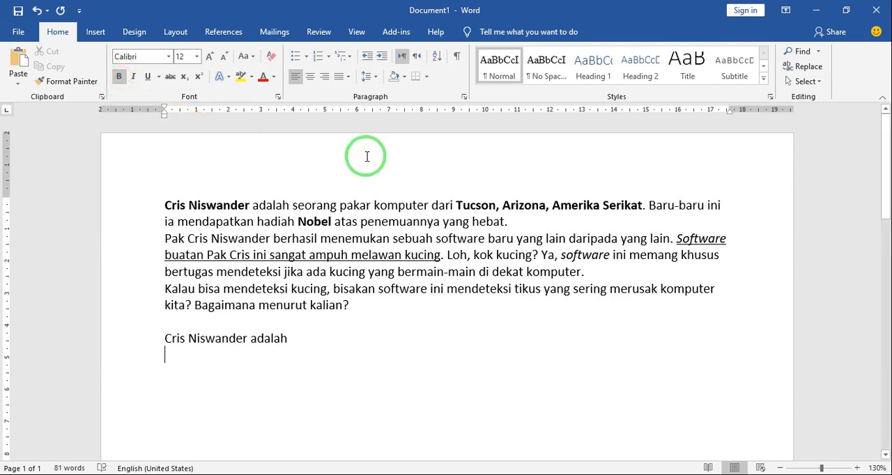
pyautogui.write('Cr')
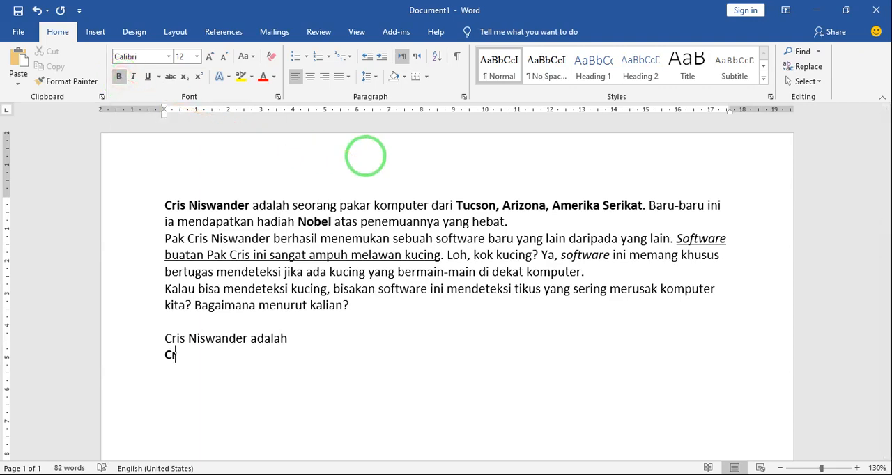
pyautogui.write('is Niswander')
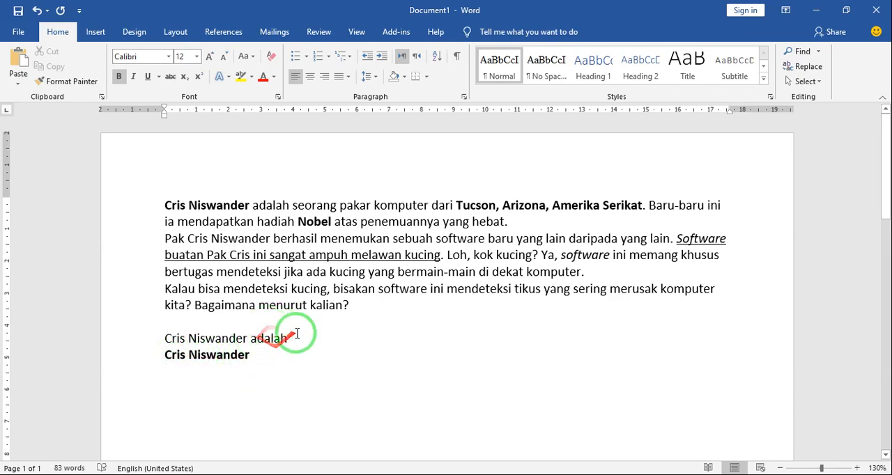
pyautogui.click(120, 80)
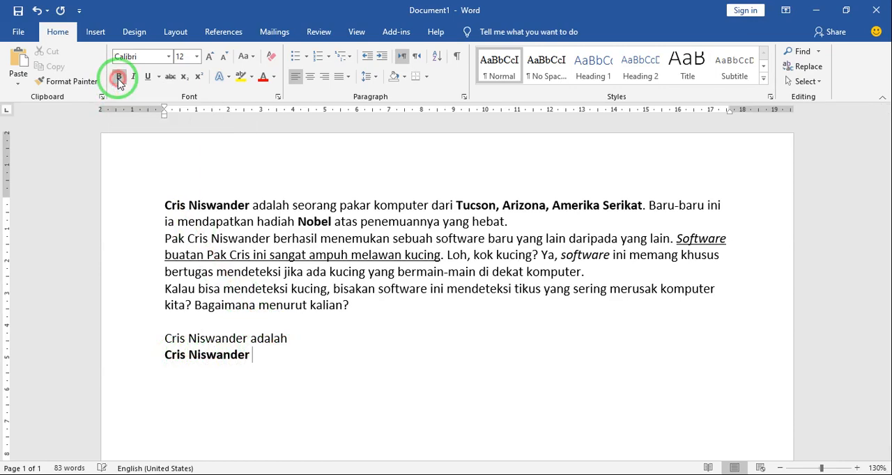
pyautogui.write('adalah')
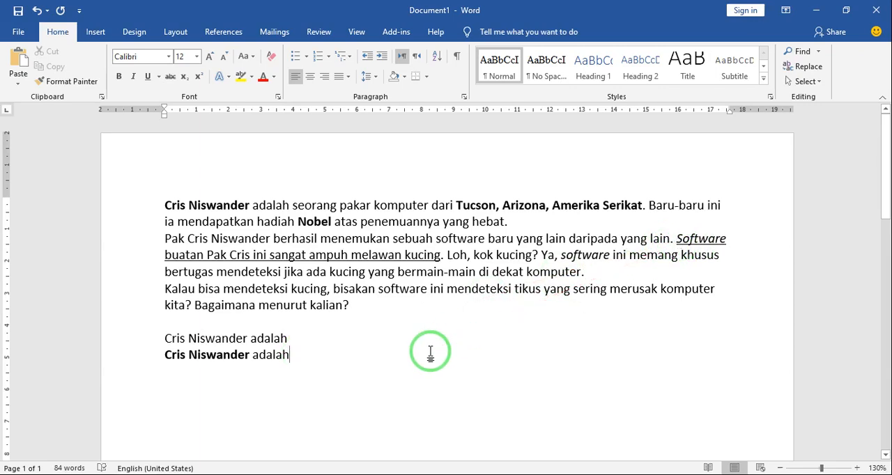
# - On a new line, write the plain phrase "Software buatan Pak", the expert's first name and "ini"
pyautogui.press('Return')
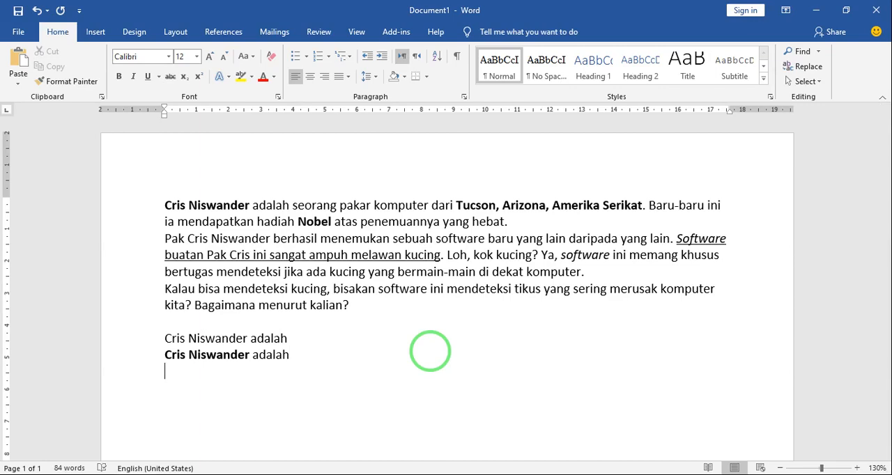
pyautogui.write('Software buatan')
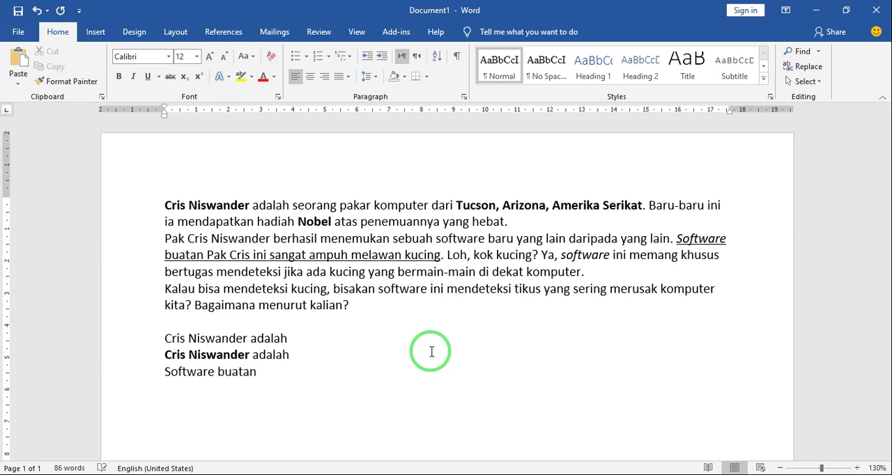
pyautogui.write(' Pak Cris ini')
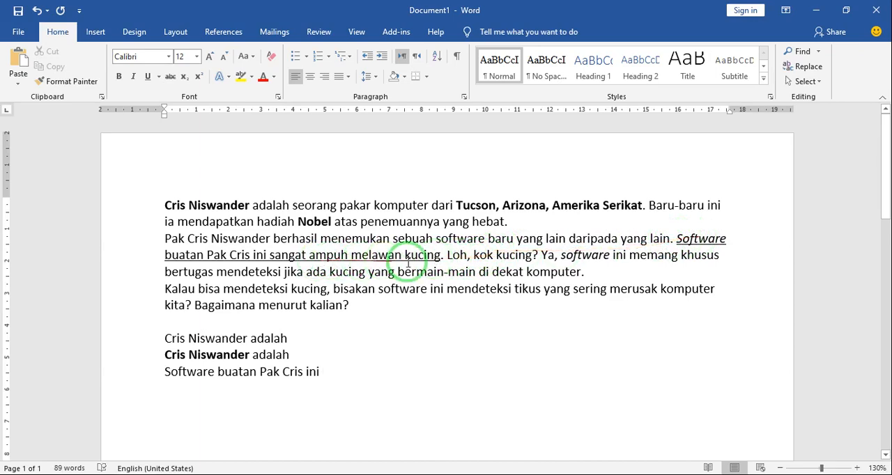
# - Underline the whole practice line that begins with "Software buatan"
pyautogui.click(163, 370)
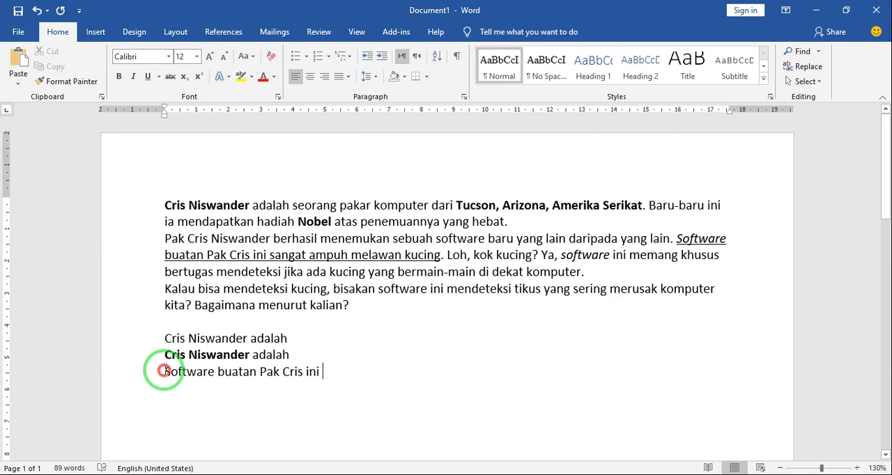
pyautogui.moveTo(163, 371); pyautogui.dragTo(331, 376)
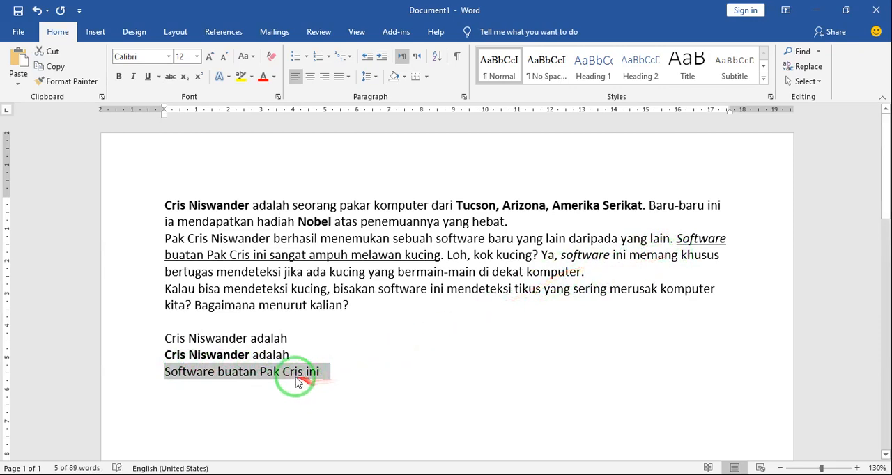
pyautogui.click(149, 76)
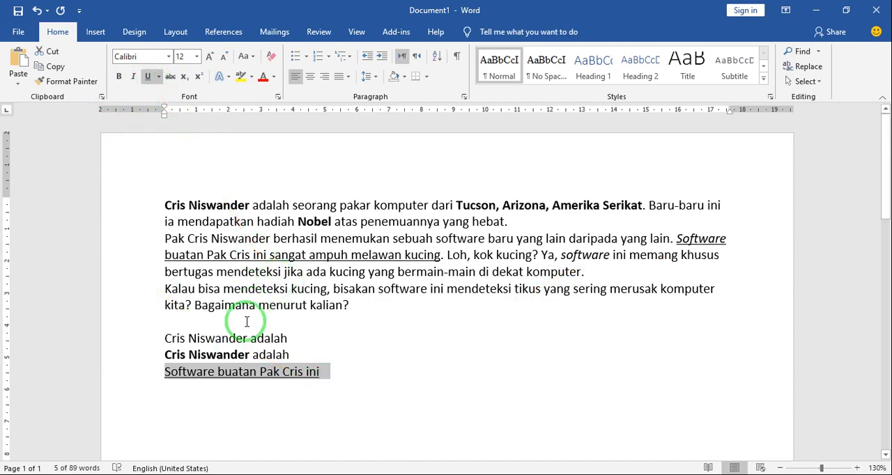
pyautogui.click(340, 375)
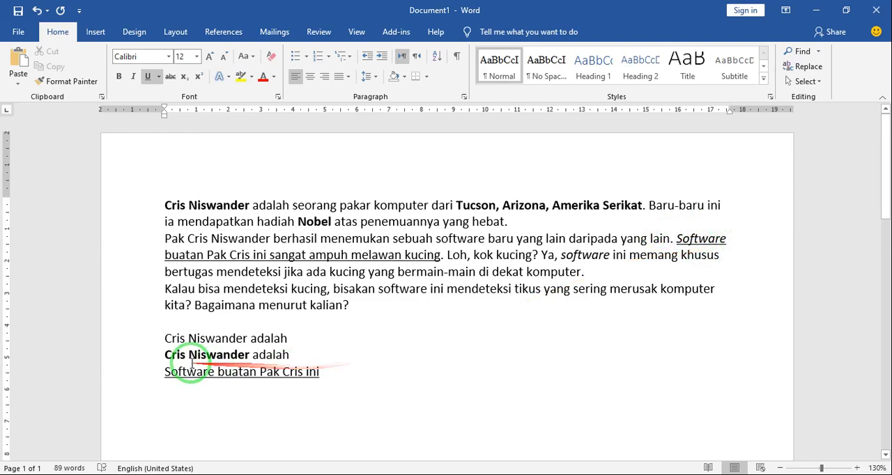
# - Italicize only the word "Software" in the underlined practice line
pyautogui.click(163, 371)
pyautogui.moveTo(163, 372); pyautogui.dragTo(203, 375)
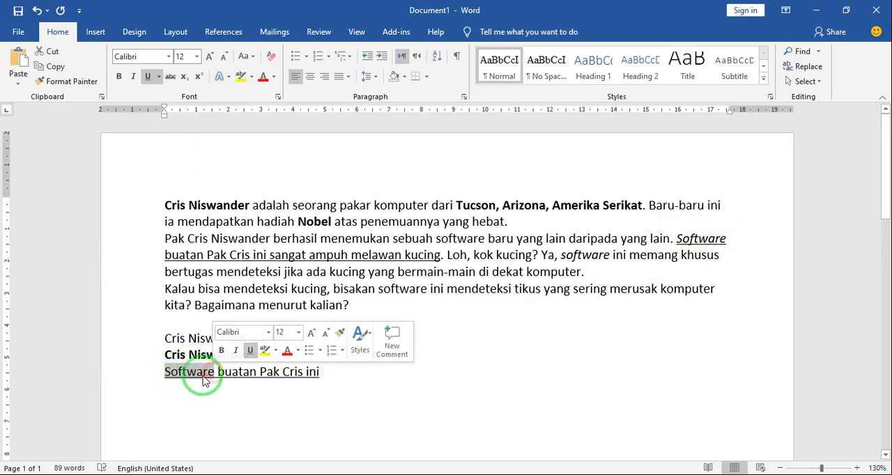
pyautogui.click(134, 82)
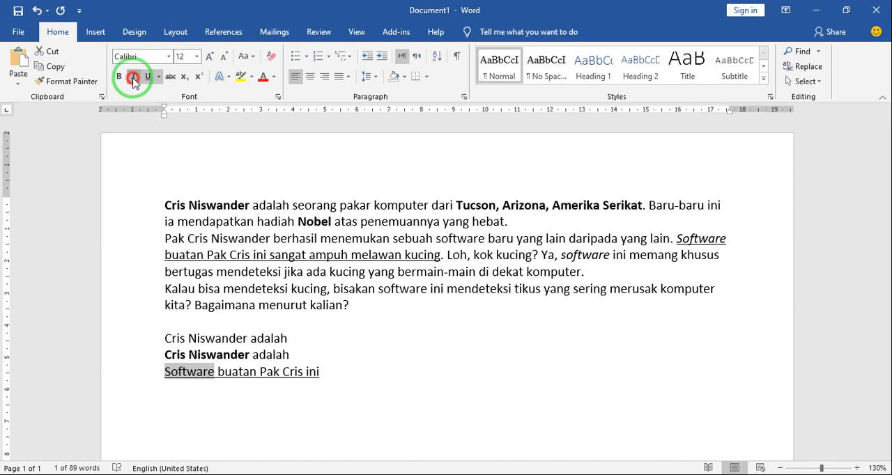
pyautogui.click(369, 369)
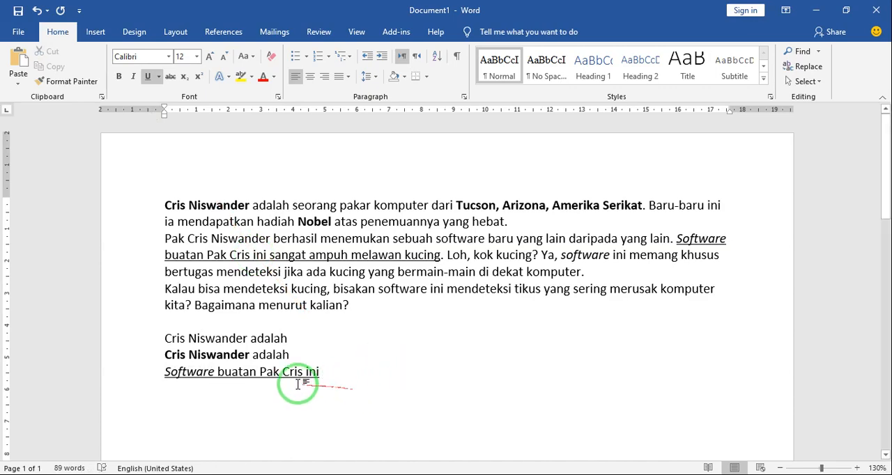
# - Remove the underline from the "Software buatan" practice line and the italics from its word "Software"
pyautogui.moveTo(162, 371); pyautogui.dragTo(332, 372)
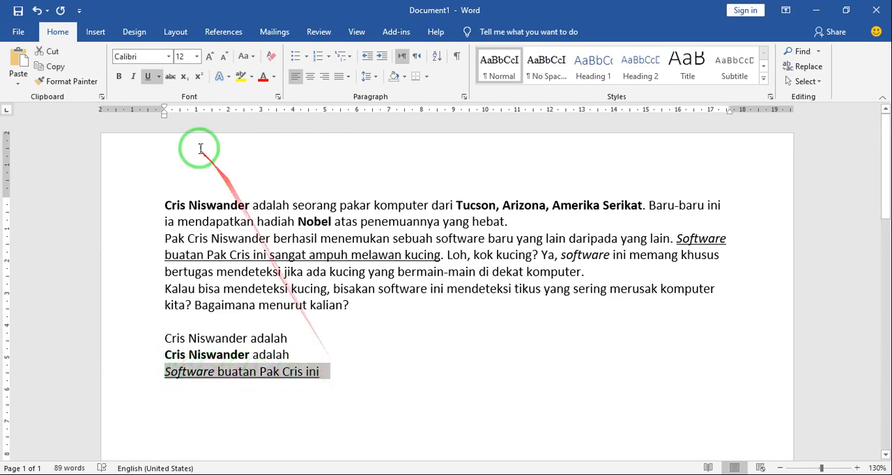
pyautogui.click(147, 76)
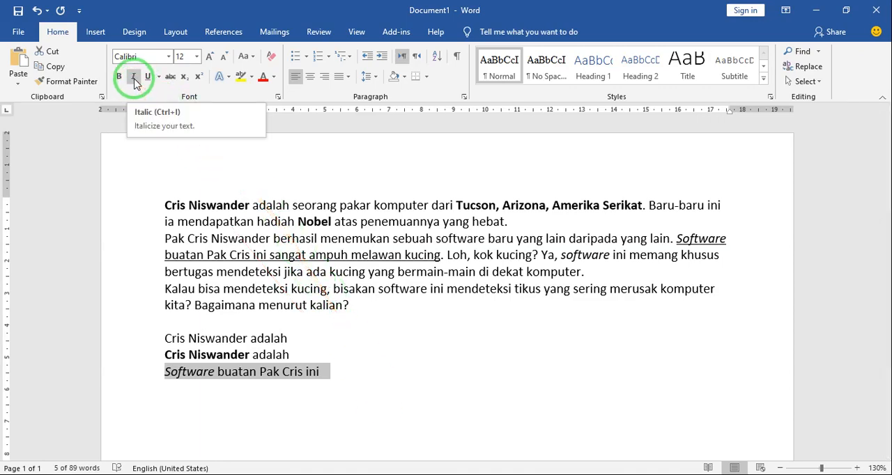
pyautogui.click(187, 371)
pyautogui.moveTo(161, 373); pyautogui.dragTo(216, 372)
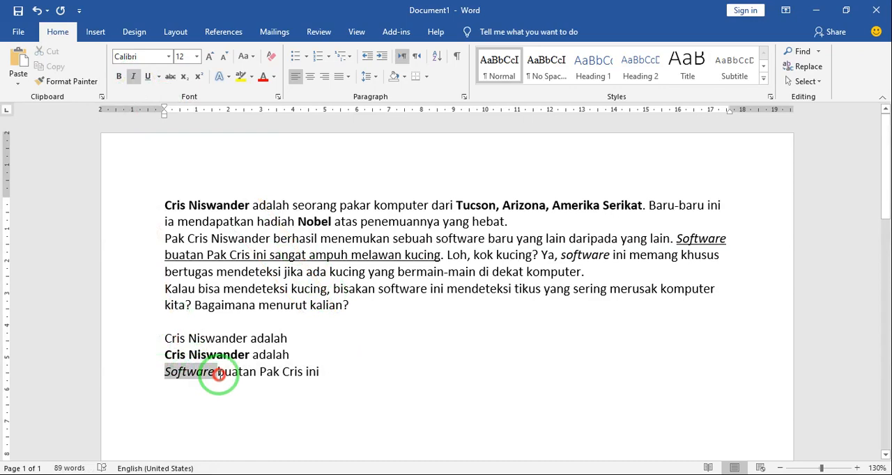
pyautogui.click(133, 78)
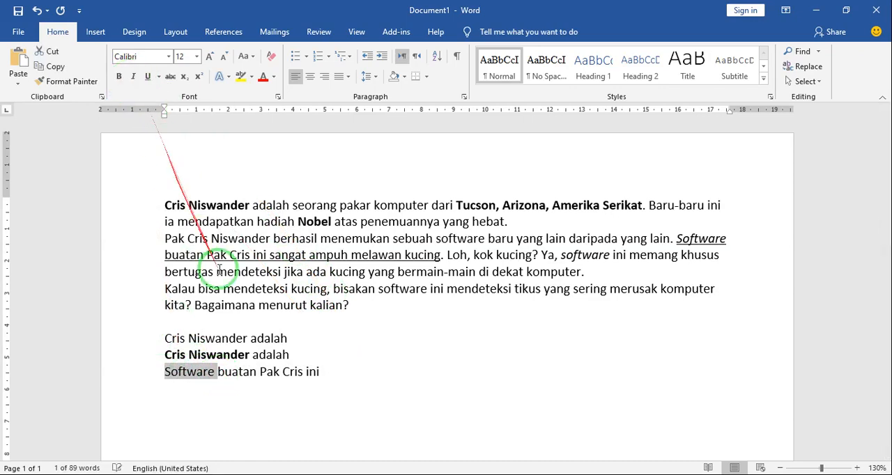
pyautogui.click(357, 373)
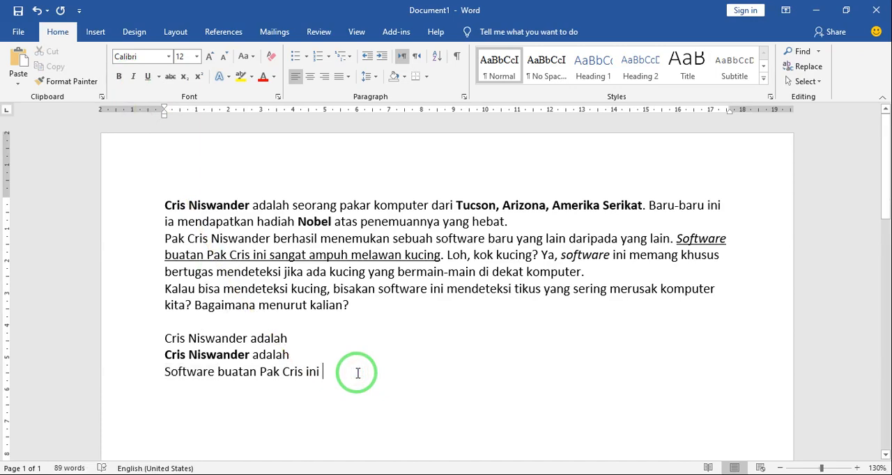
# - On a new line, write the word "Software" in italics with underline turned on before typing
pyautogui.press('Return')
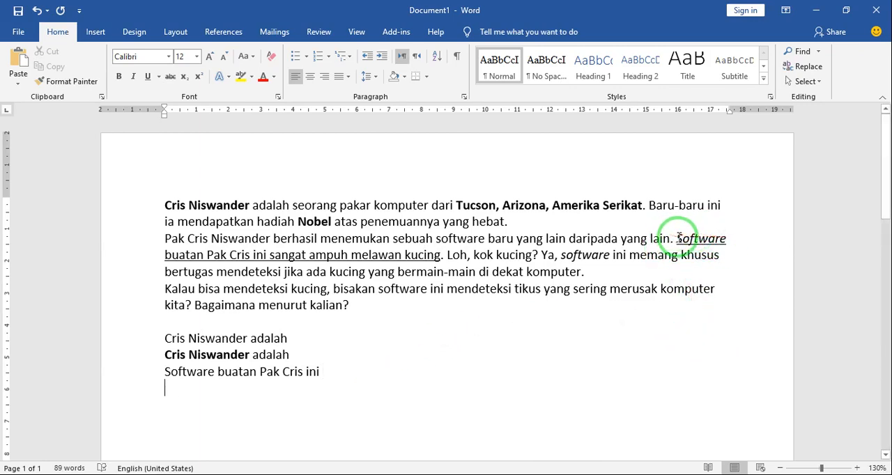
pyautogui.click(134, 76)
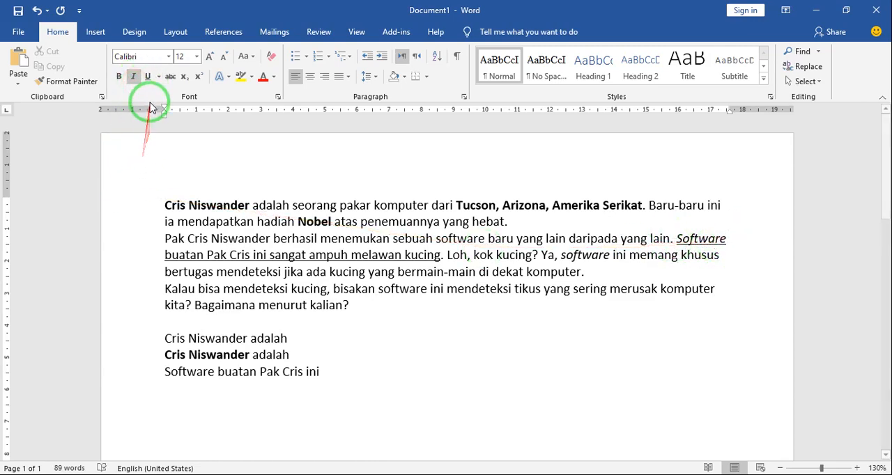
pyautogui.click(148, 81)
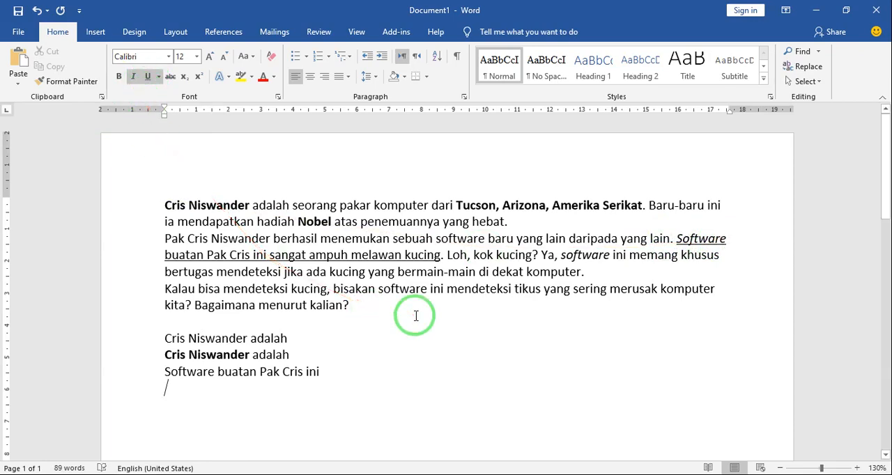
pyautogui.write('So')
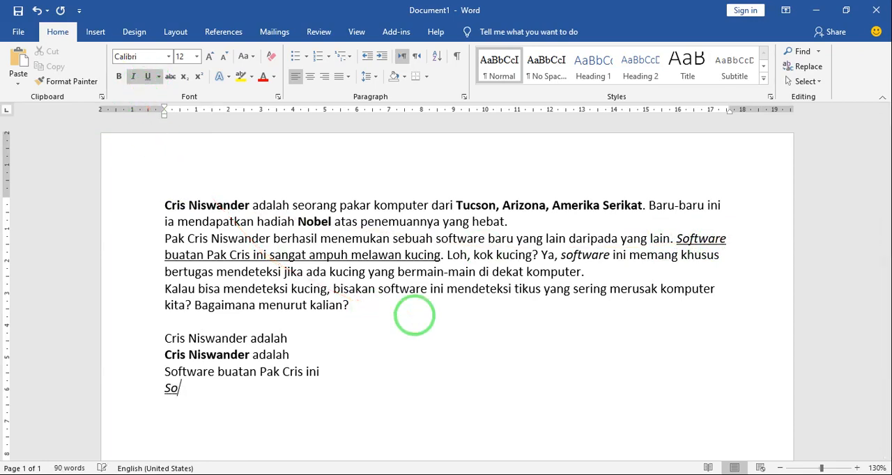
pyautogui.write('ftwarw')
pyautogui.press('BackSpace')
pyautogui.write('e')
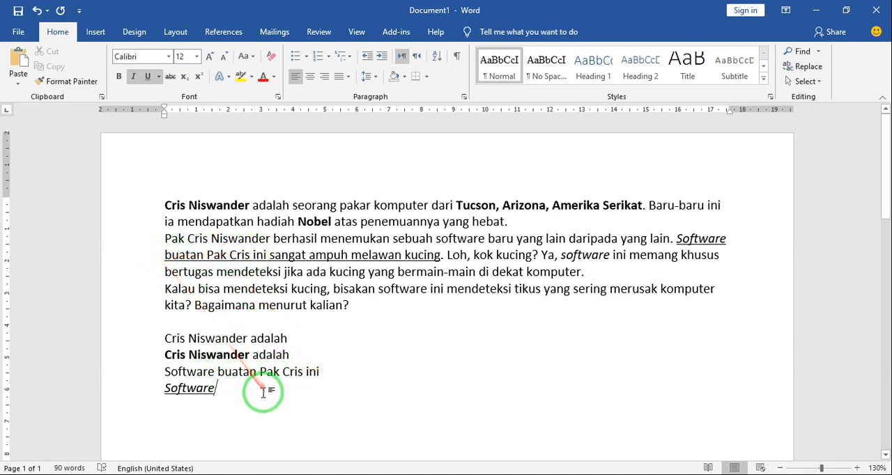
# - Turn italics off but keep the underline, and continue the line with "buatan Pak", the expert's first name and "ini"
pyautogui.click(133, 79)
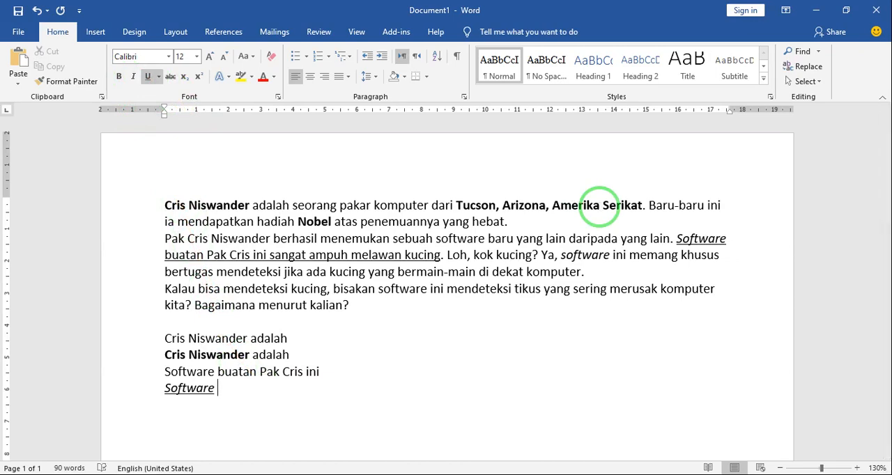
pyautogui.write('buatan Pak Cris ini')
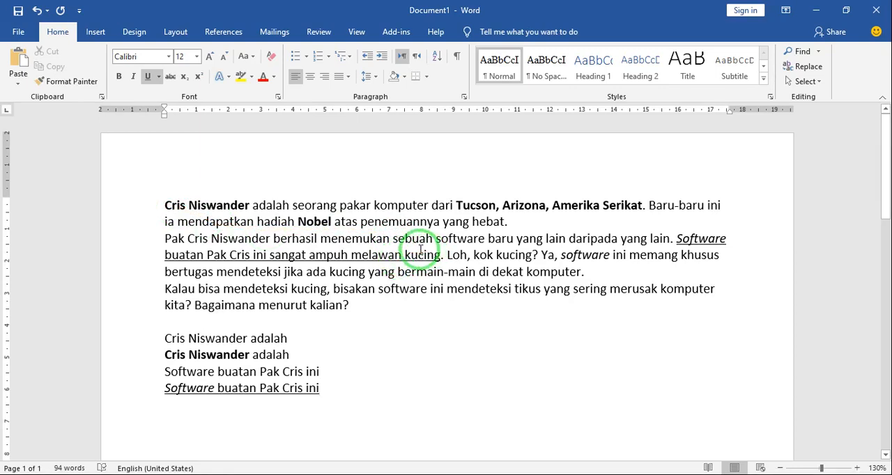
# - Begin saving the document as a new file in the Documents folder
pyautogui.click(27, 32)
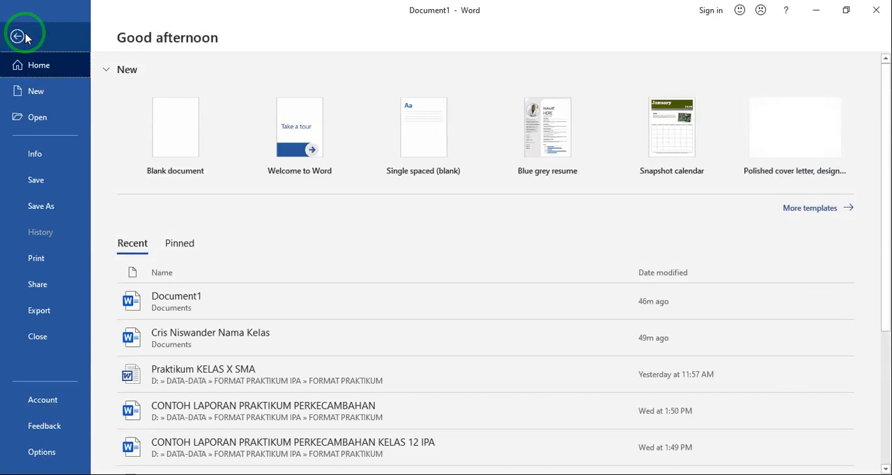
pyautogui.click(62, 207)
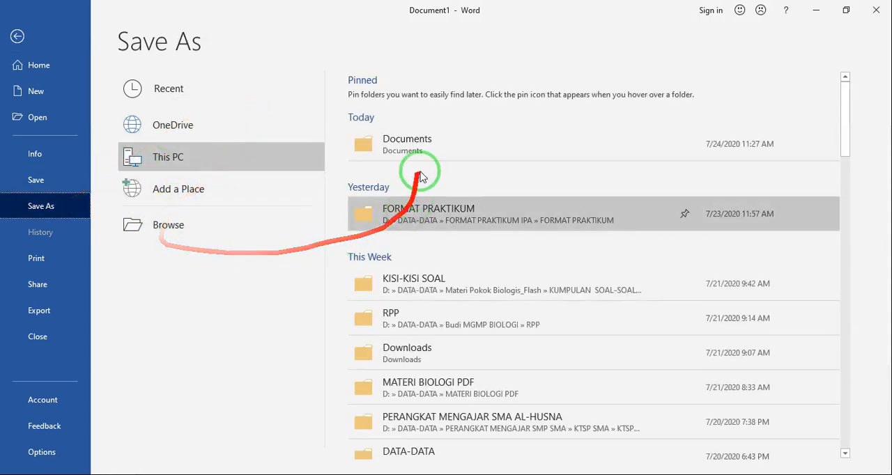
pyautogui.click(402, 141)
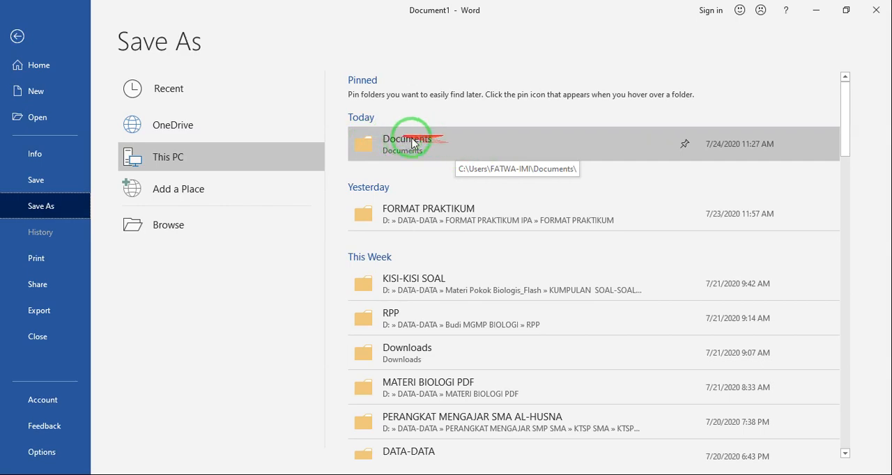
pyautogui.click(460, 145)
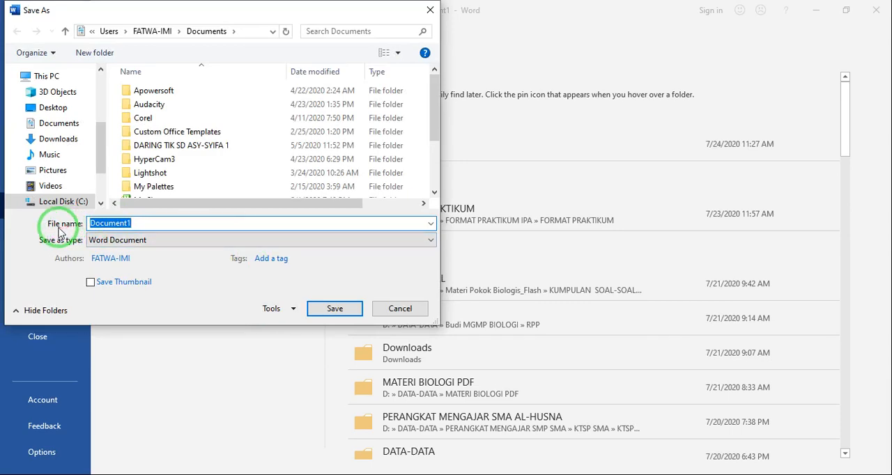
# - Replace the suggested file name with the expert's full name followed by "Nama Kelas"
pyautogui.click(142, 223)
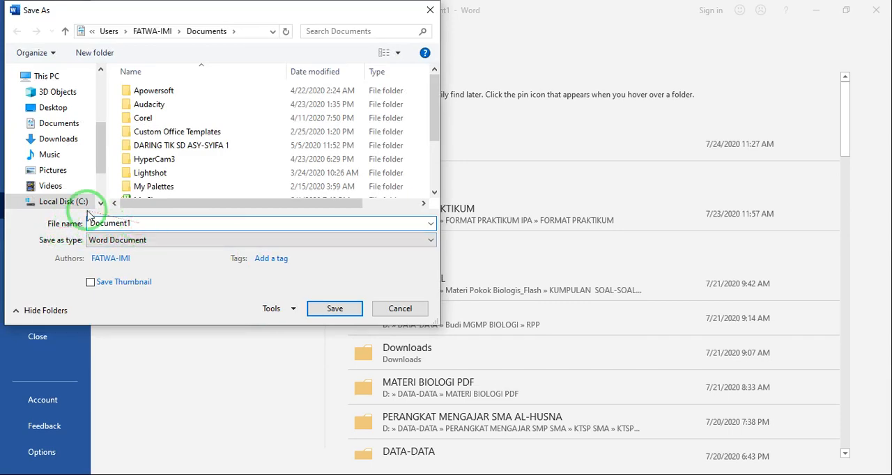
pyautogui.click(181, 223)
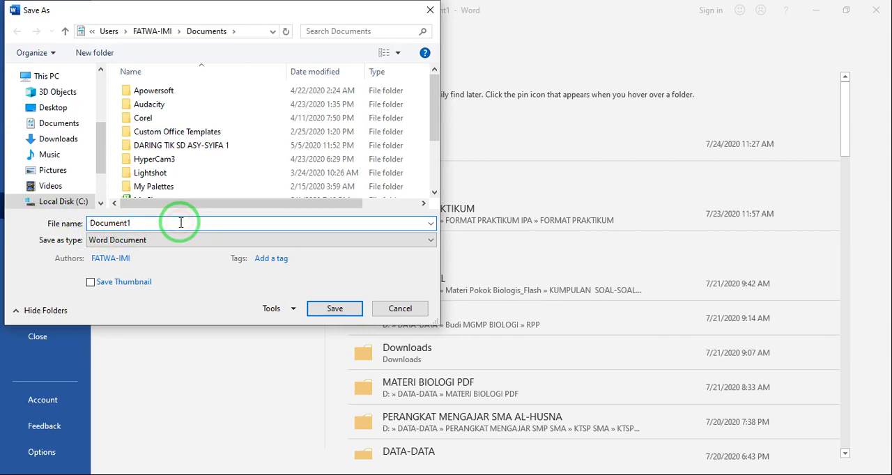
pyautogui.press('BackSpace')
pyautogui.press('BackSpace')
pyautogui.press('BackSpace')
pyautogui.press('BackSpace')
pyautogui.press('BackSpace')
pyautogui.press('BackSpace')
pyautogui.press('BackSpace')
pyautogui.press('BackSpace')
pyautogui.press('BackSpace')
pyautogui.write('Crs')
pyautogui.press('BackSpace')
pyautogui.write('is Ni')
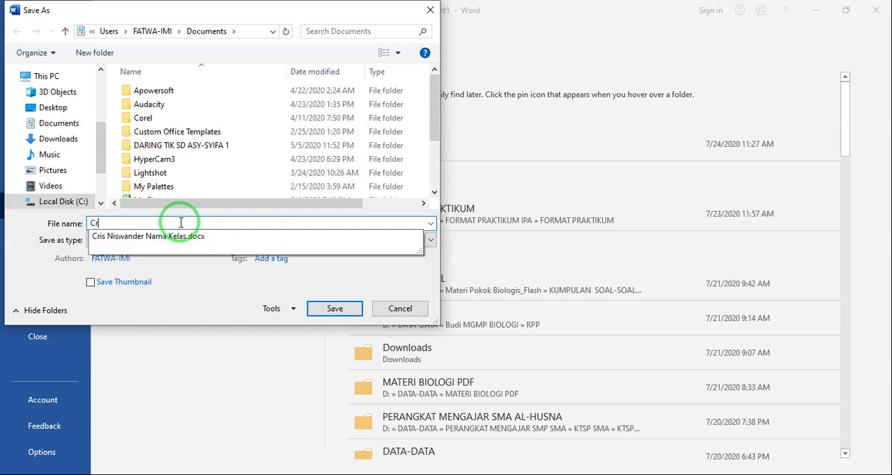
pyautogui.write('swander Nama Kelas')
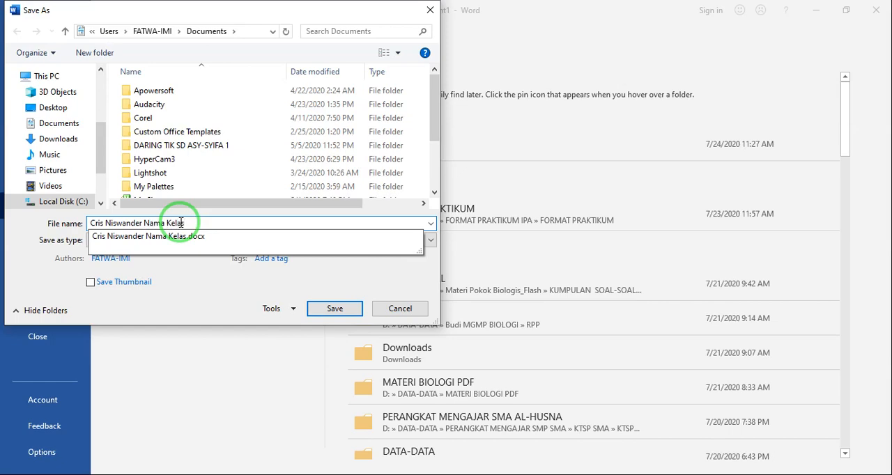
# - Replace "Kelas" in the file name with "5-A" and save the file as a Word Document
pyautogui.press('BackSpace')
pyautogui.press('BackSpace')
pyautogui.press('BackSpace')
pyautogui.press('BackSpace')
pyautogui.press('BackSpace')
pyautogui.write('5-A')
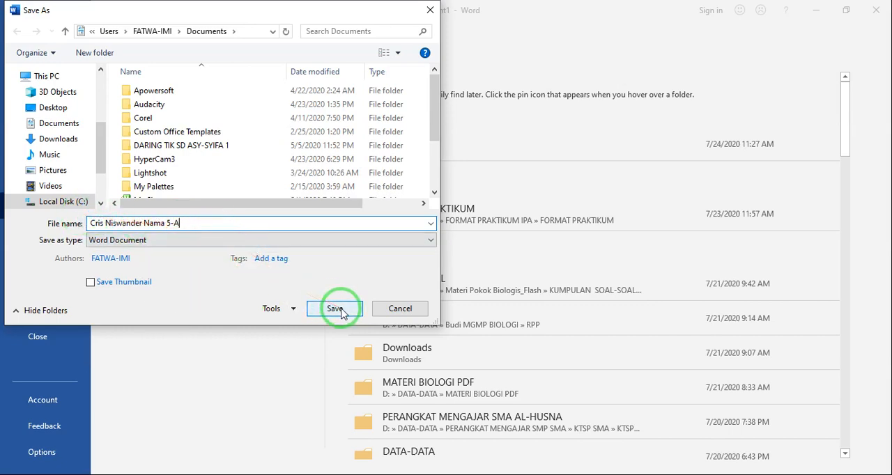
pyautogui.click(339, 312)
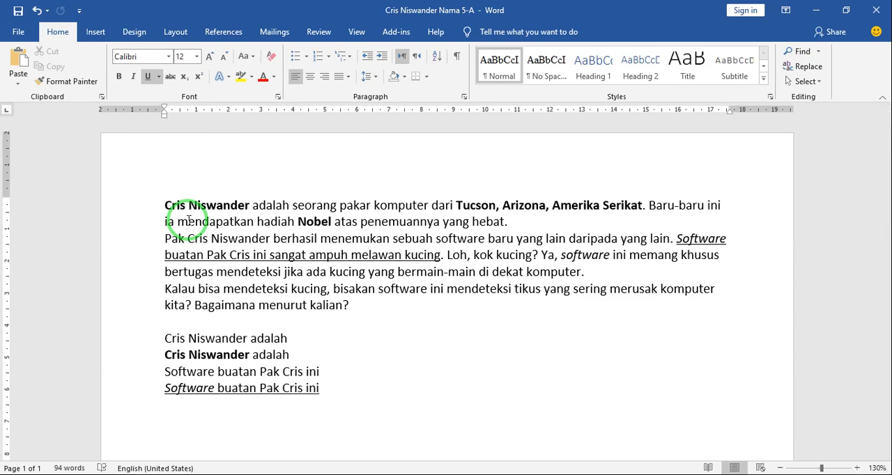
# - Close the saved document and exit Word
pyautogui.click(384, 325)
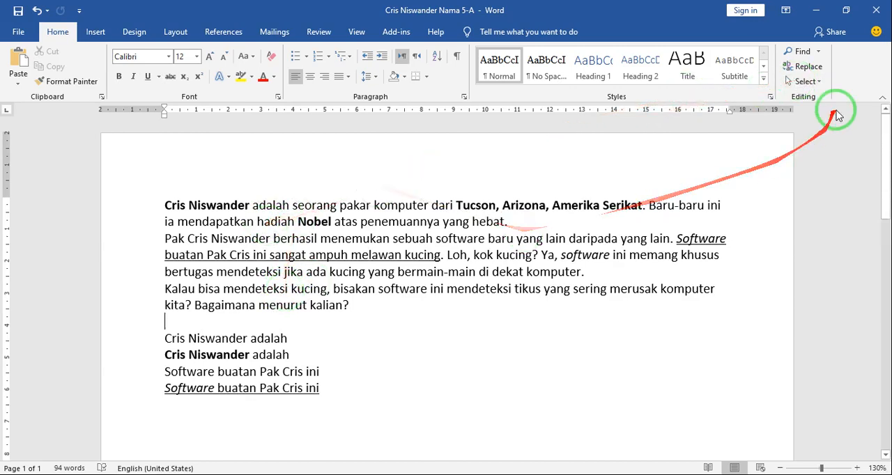
pyautogui.click(880, 10)
pyautogui.click(880, 10)
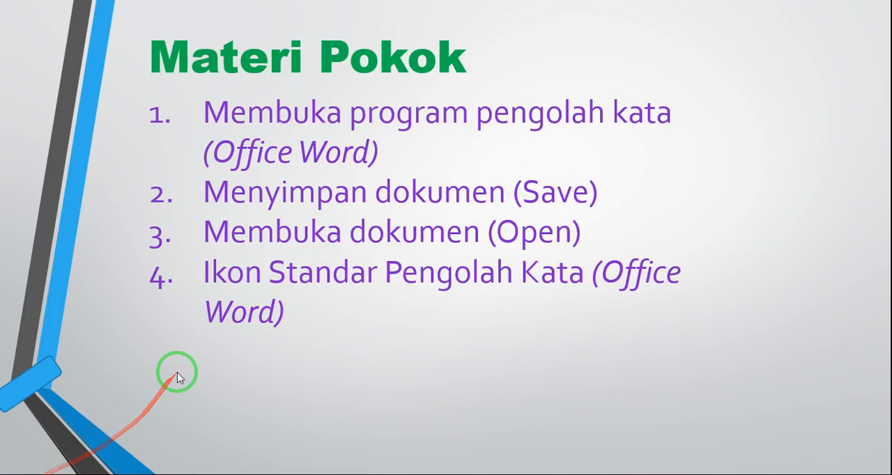
# - Start Word again from the list of all programs and create a blank document
pyautogui.press('super')
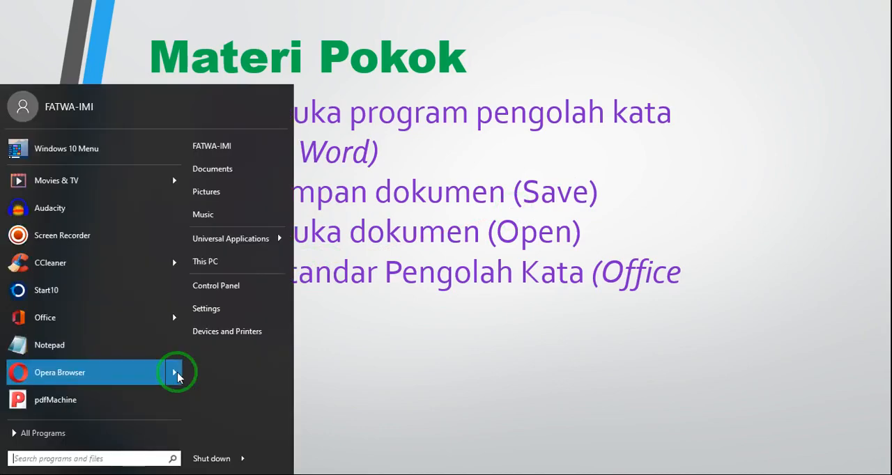
pyautogui.click(74, 432)
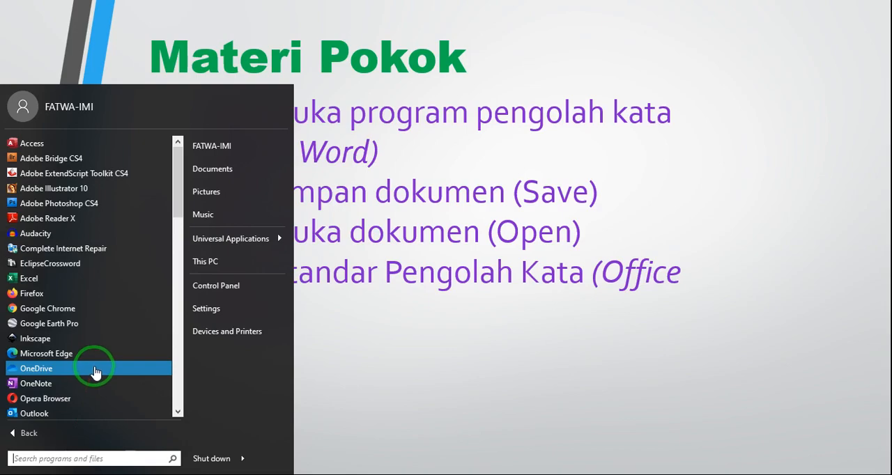
pyautogui.scroll(-1, 95, 374)
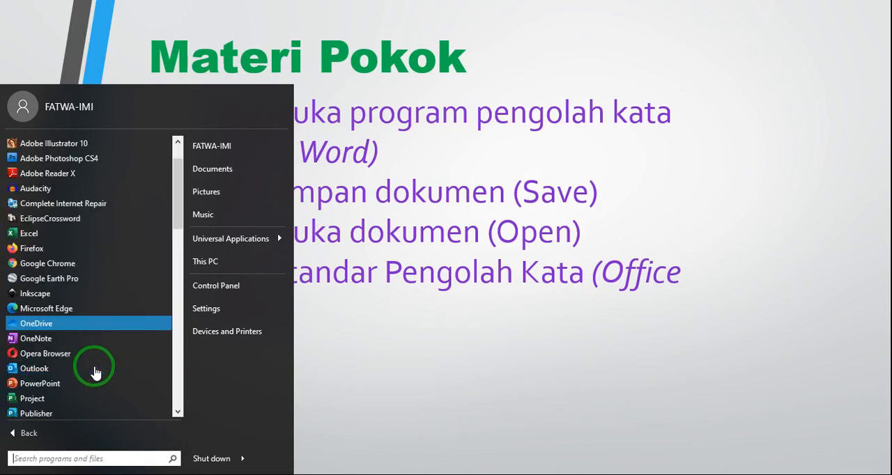
pyautogui.scroll(-2, 96, 373)
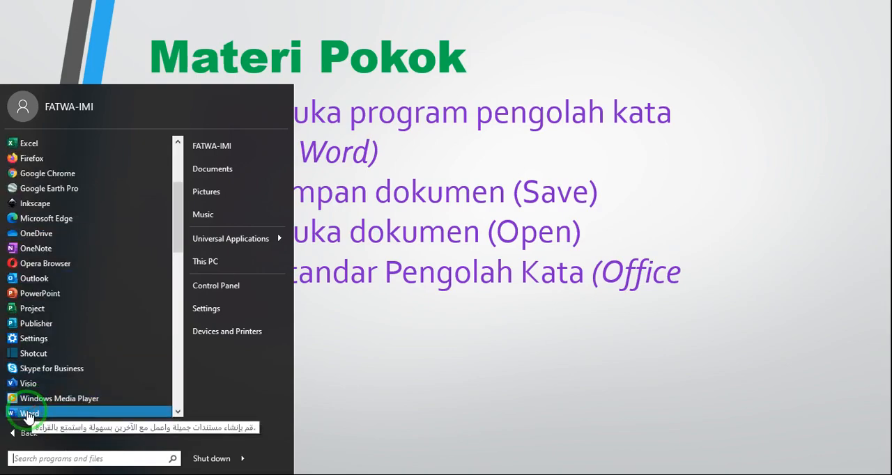
pyautogui.click(40, 414)
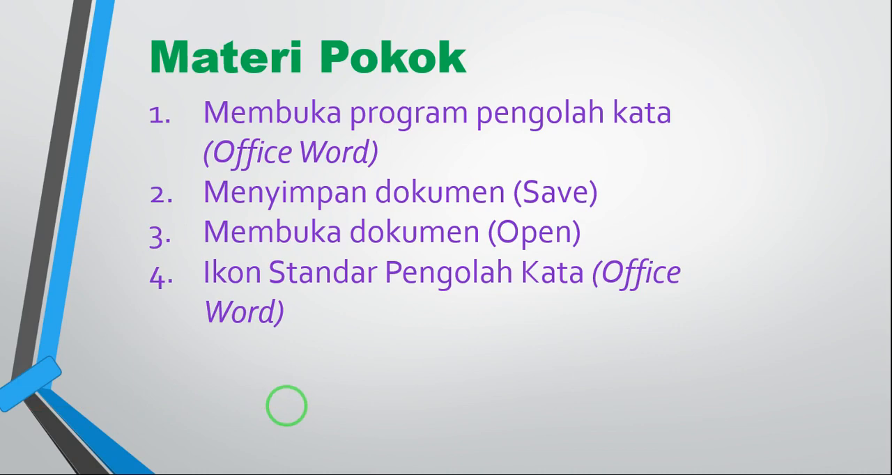
pyautogui.press('super+Tab')
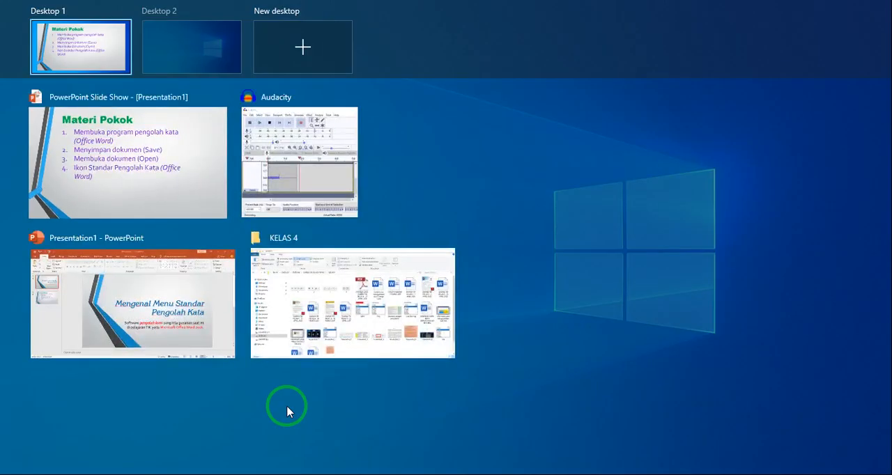
pyautogui.click(95, 49)
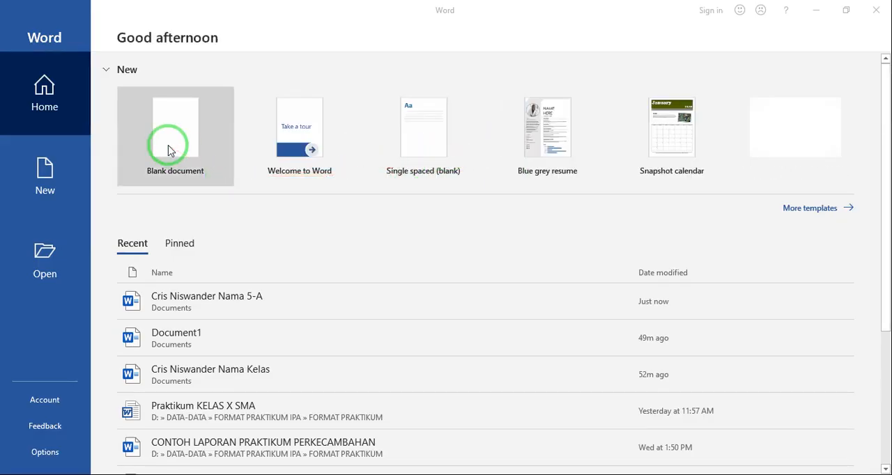
pyautogui.click(168, 150)
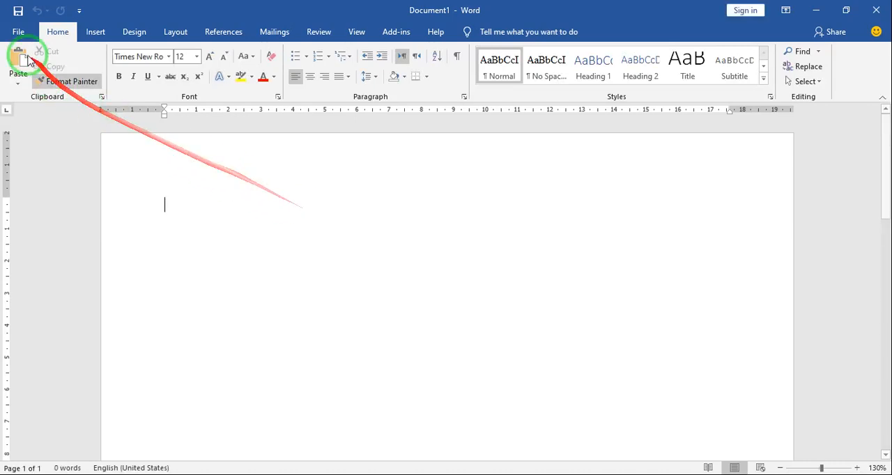
# - Open the saved document whose name ends in "Nama 5-A" from the Documents folder
pyautogui.click(19, 33)
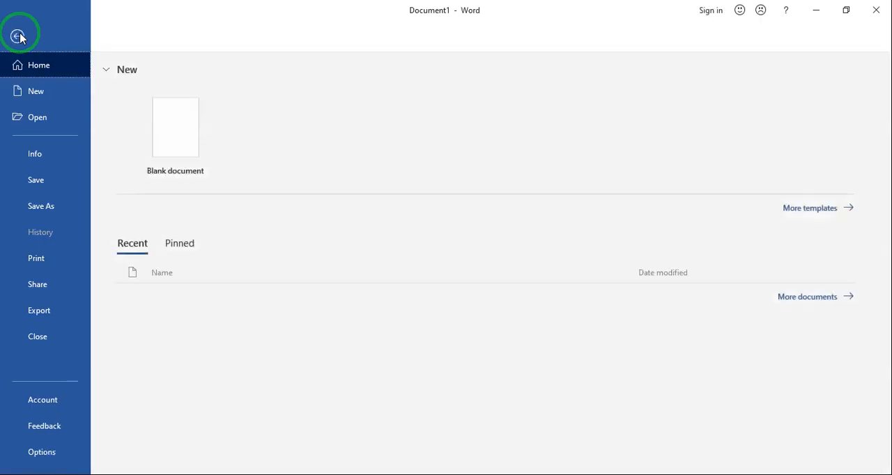
pyautogui.click(37, 120)
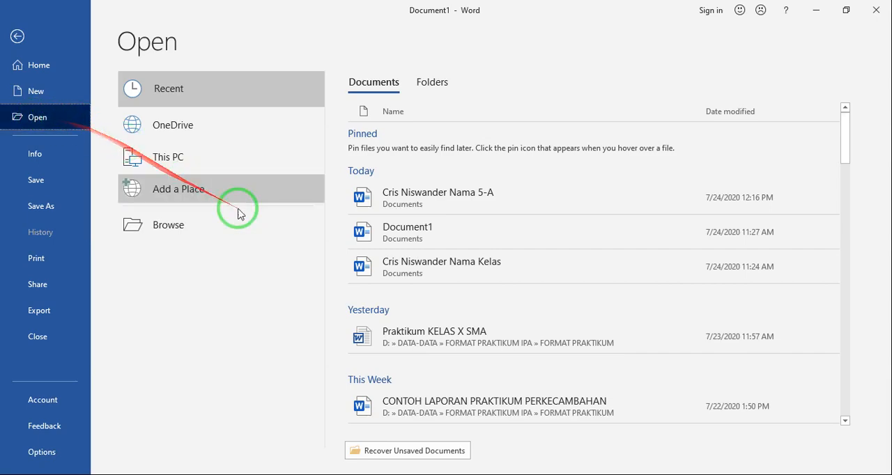
pyautogui.click(162, 227)
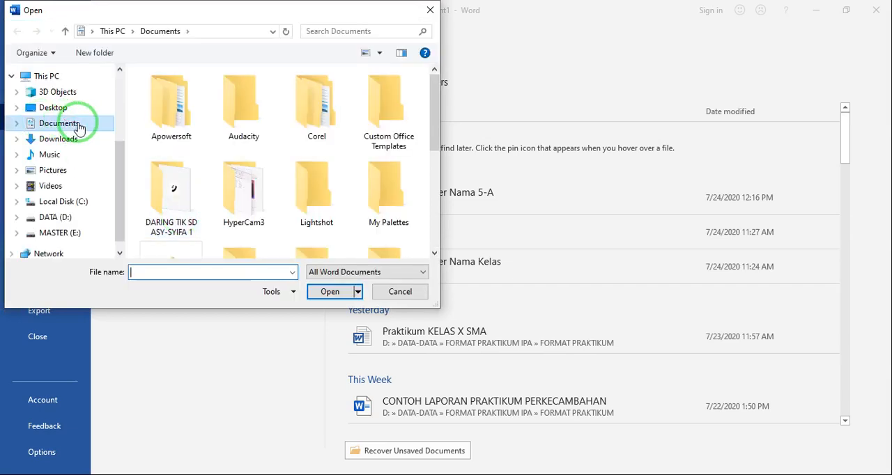
pyautogui.click(79, 127)
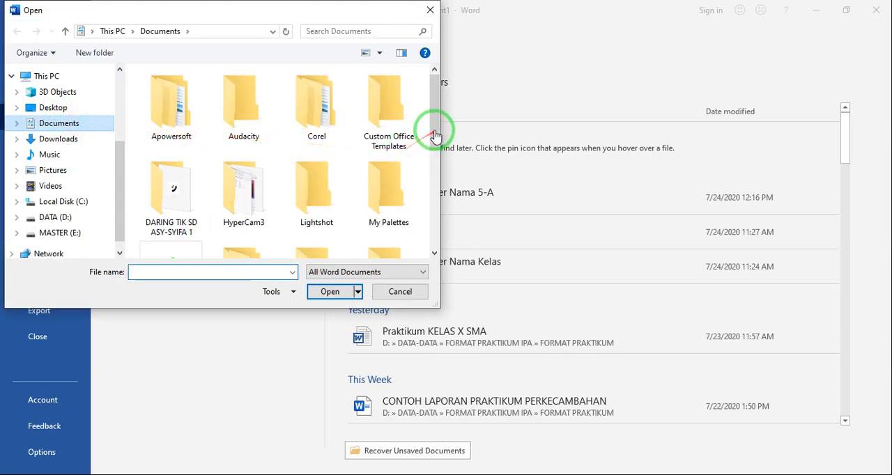
pyautogui.click(434, 256)
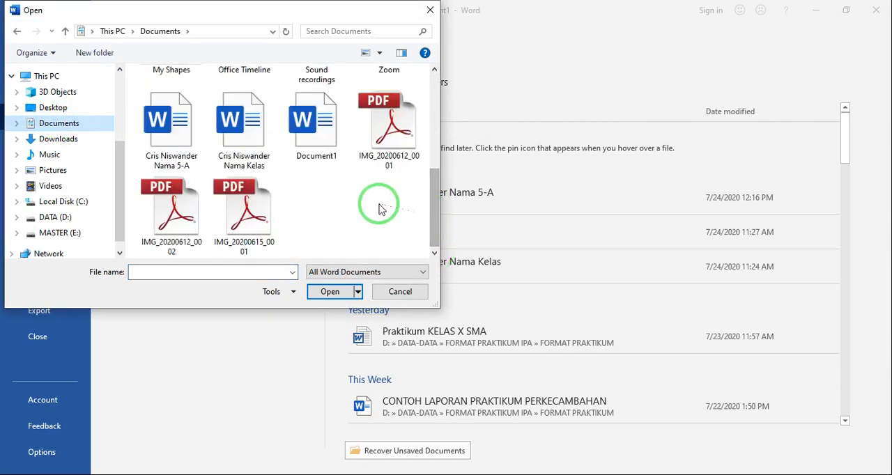
pyautogui.click(182, 129)
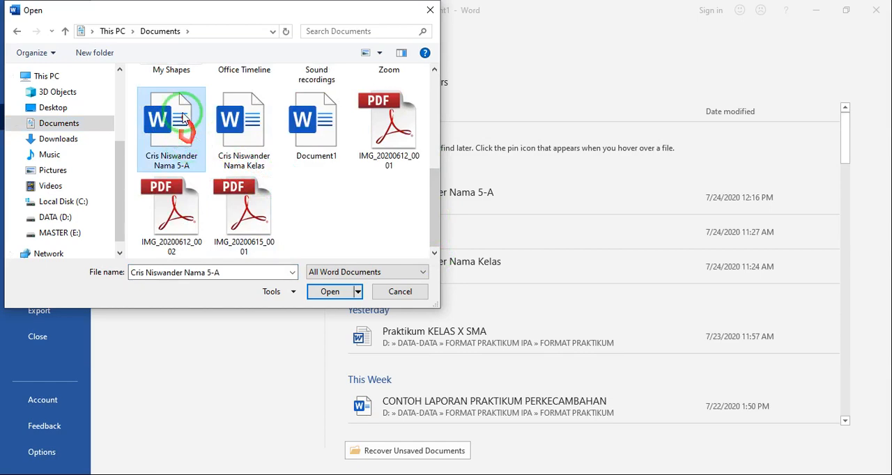
pyautogui.click(329, 292)
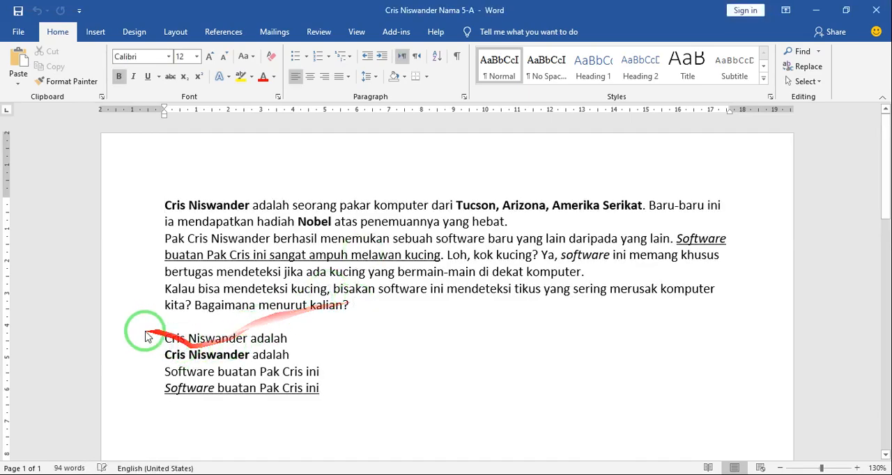
pyautogui.click(162, 204)
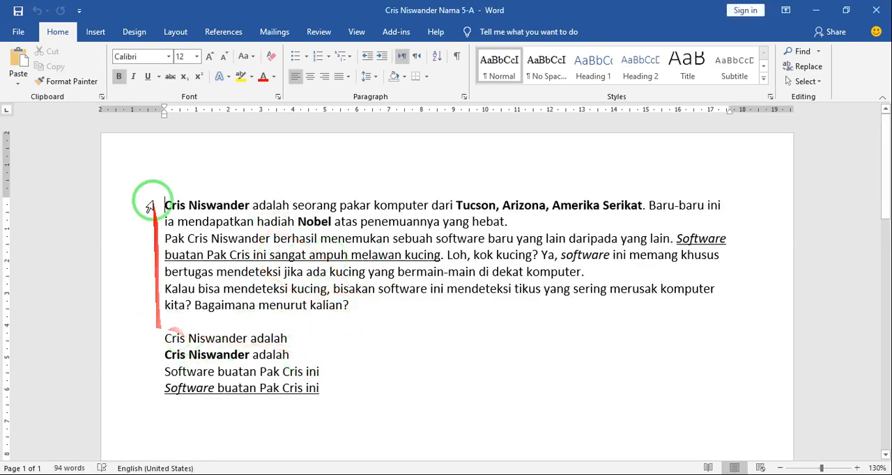
pyautogui.click(343, 386)
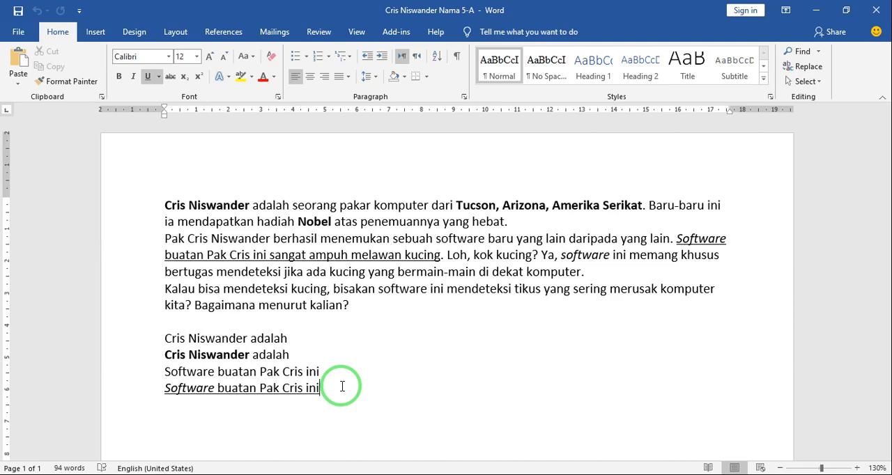
pyautogui.click(166, 204)
pyautogui.moveTo(336, 293); pyautogui.dragTo(362, 309)
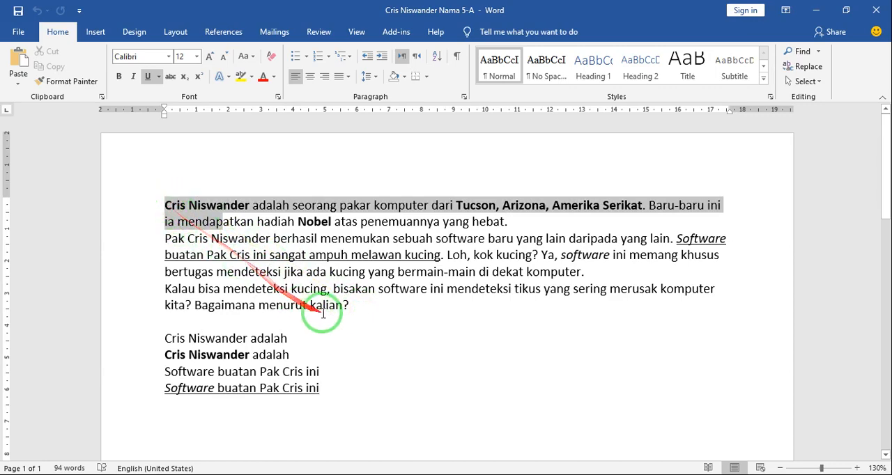
pyautogui.click(348, 305)
pyautogui.moveTo(349, 305); pyautogui.dragTo(172, 202)
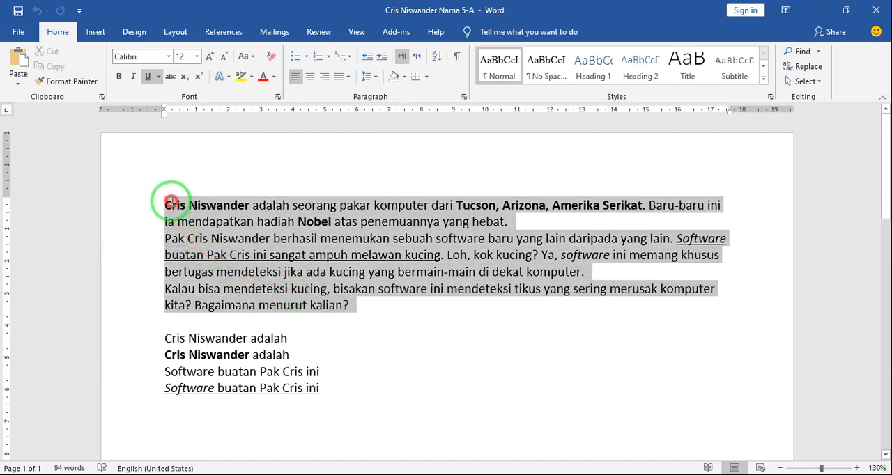
# - Delete the four practice lines below the main text
pyautogui.click(157, 338)
pyautogui.click(172, 356)
pyautogui.moveTo(173, 355); pyautogui.dragTo(199, 404)
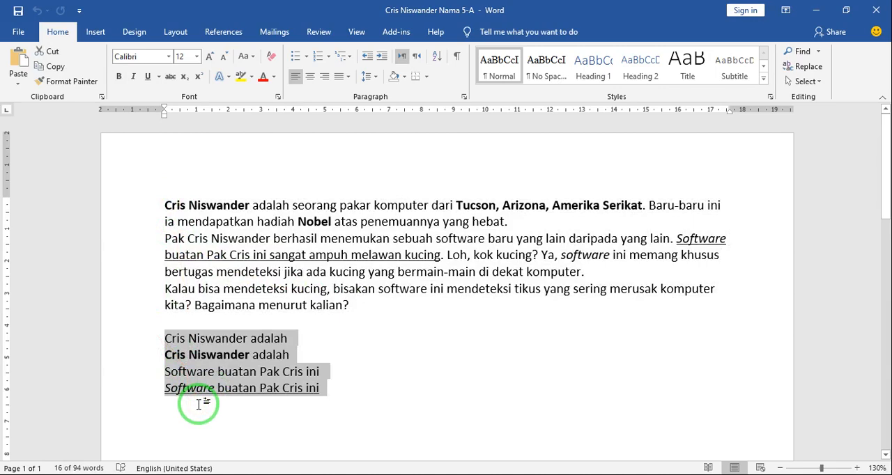
pyautogui.click(330, 370)
pyautogui.press('Delete')
pyautogui.click(202, 340)
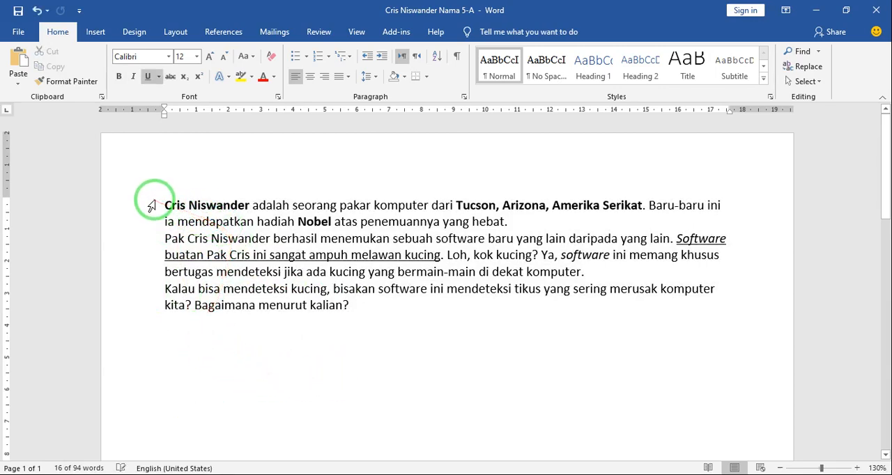